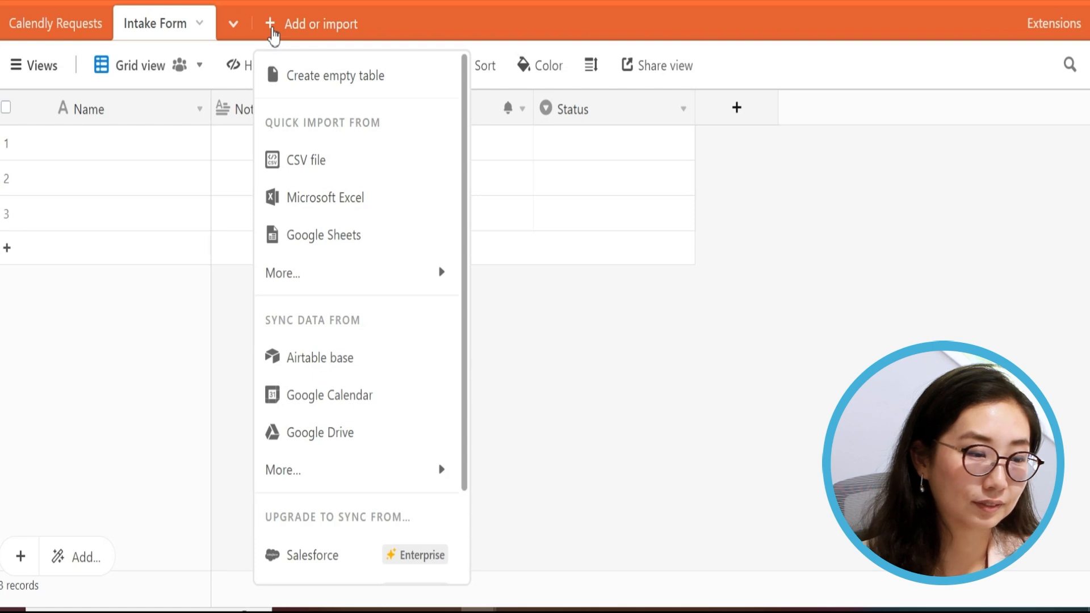
Create an empty table named Contacts.
left_click(306, 76)
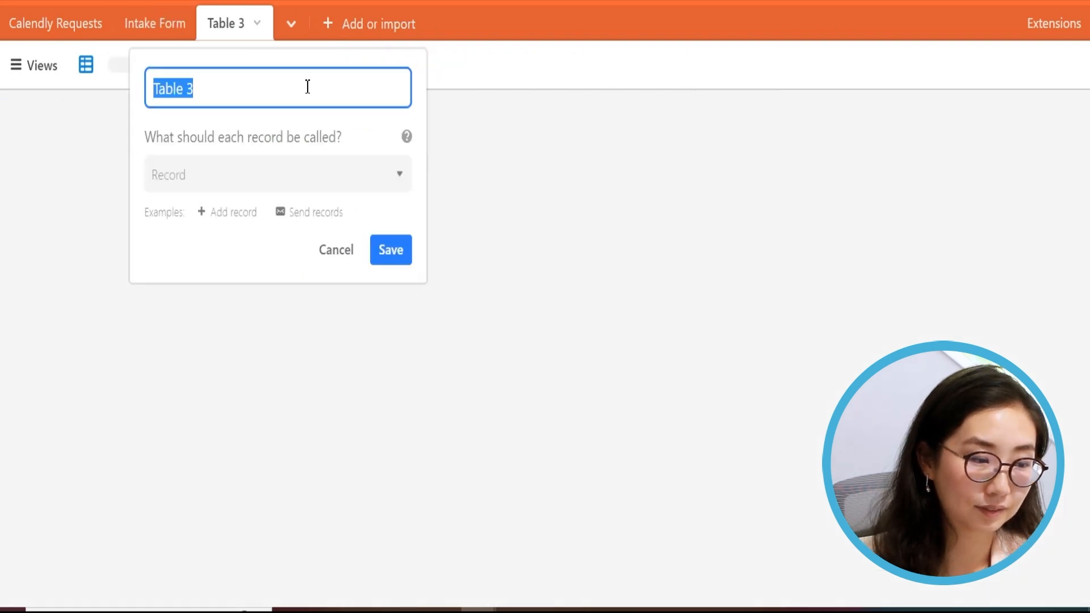
type("Contacts")
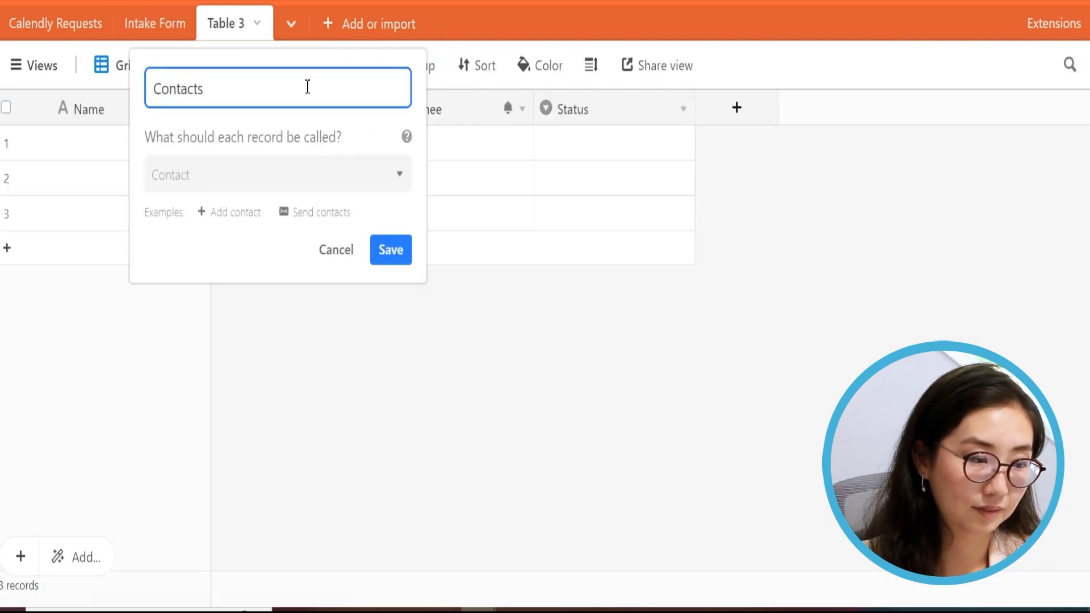
key("Return")
In the Intake Form table, rename the Notes field as First Name.
left_click(163, 14)
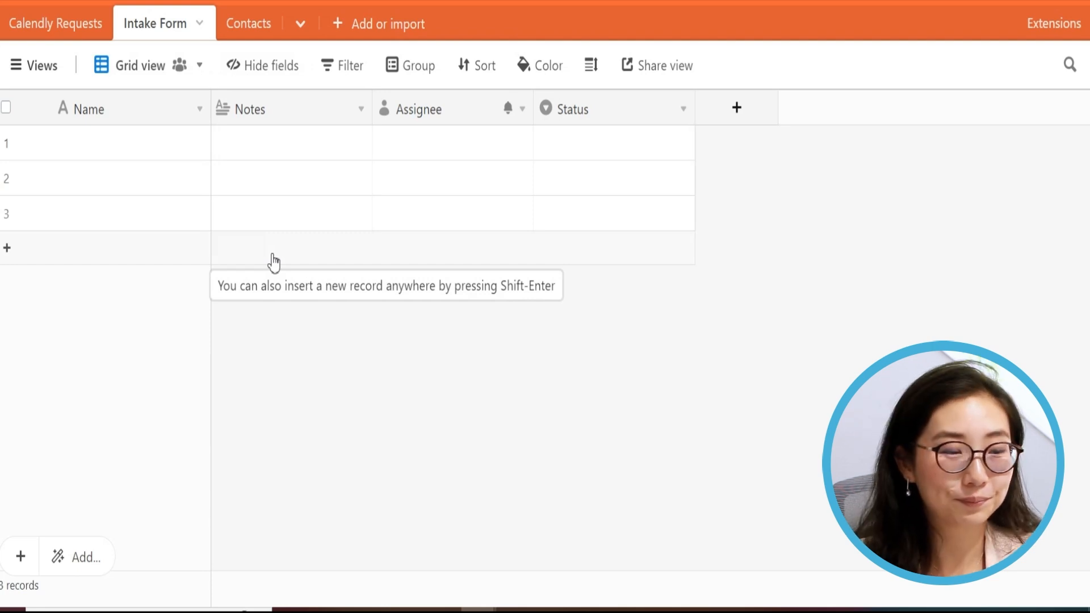
double_click(302, 120)
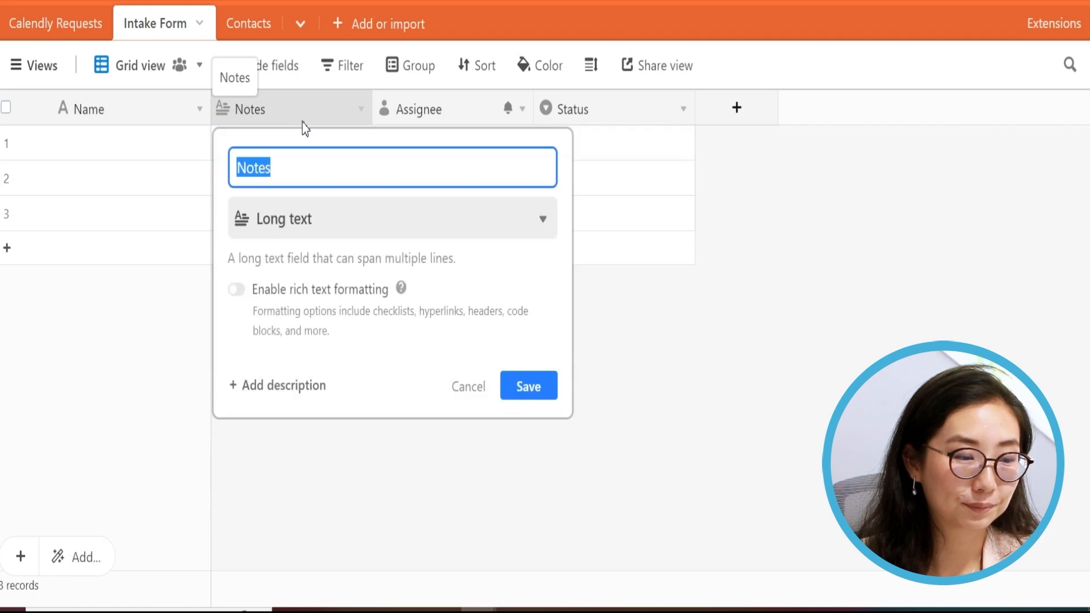
type("First Name")
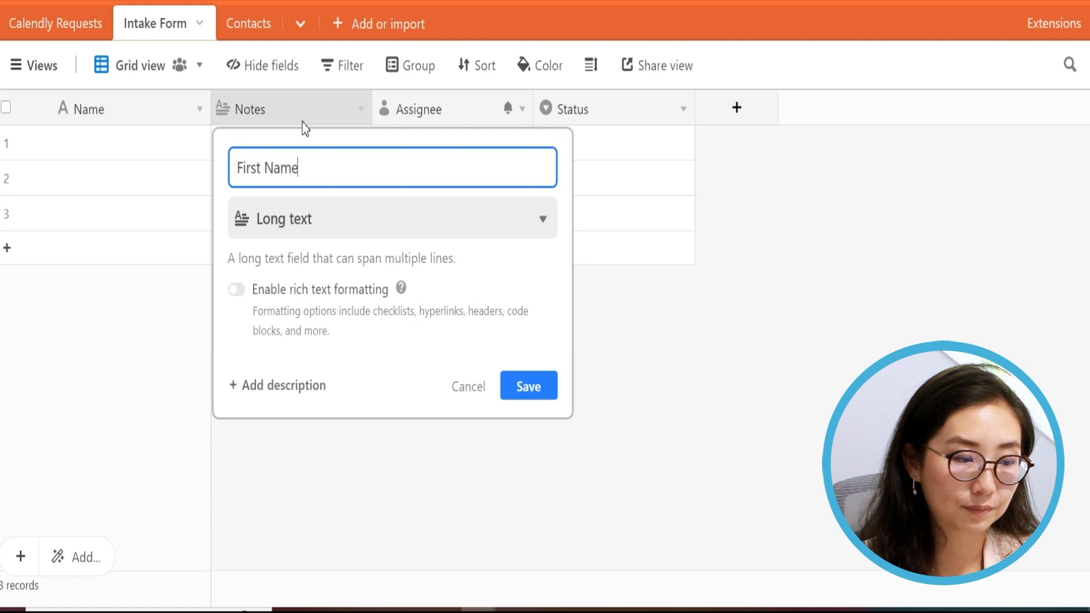
key("Return")
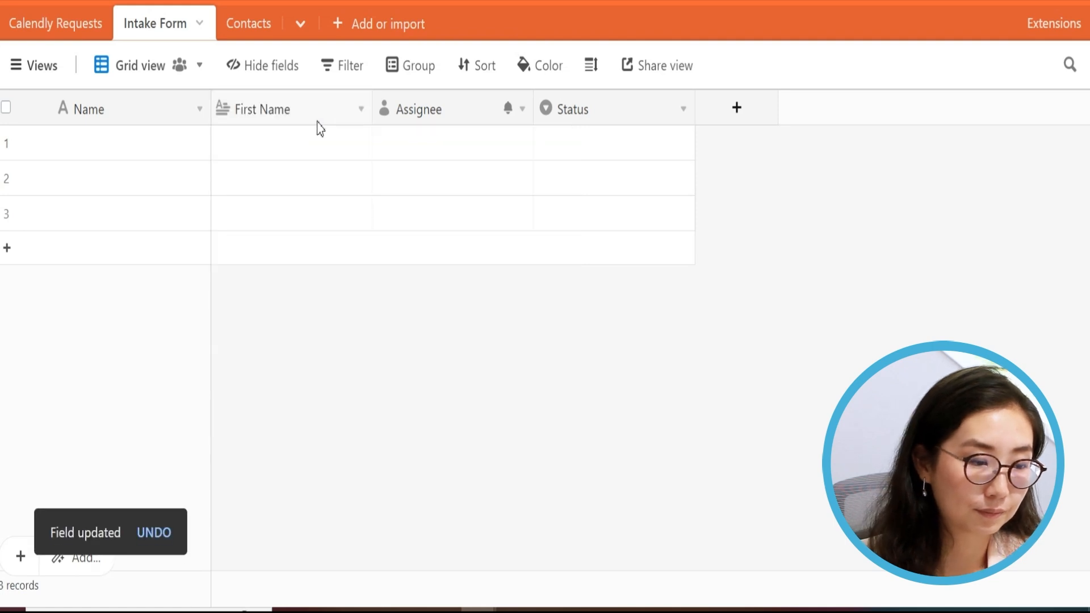
Rename the Assignee field as Last Name and change its type to Single line text.
left_click(408, 109)
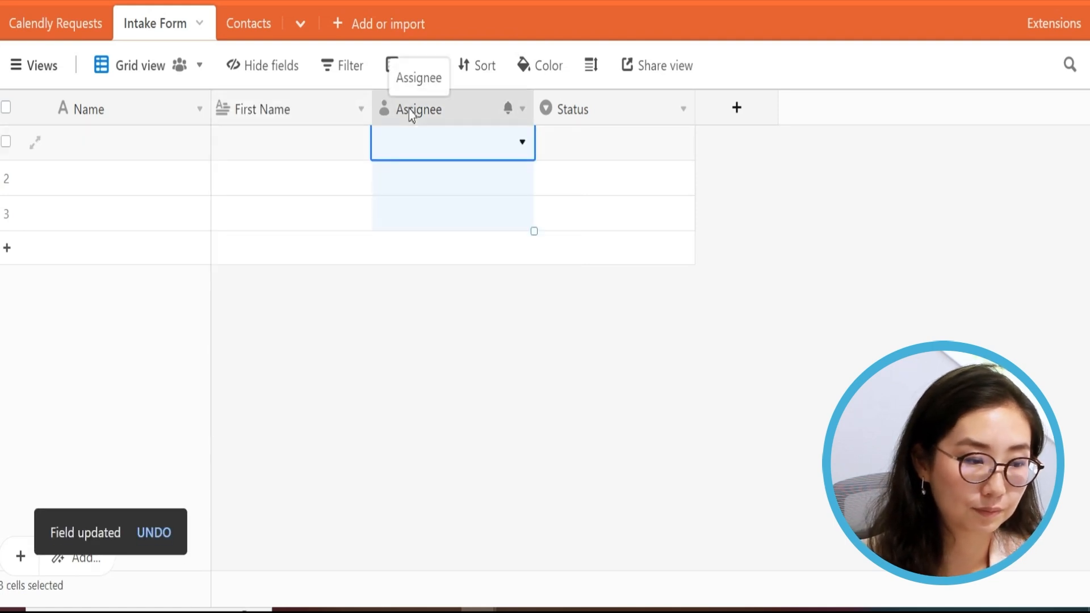
double_click(408, 109)
type("Last Name")
left_click(451, 222)
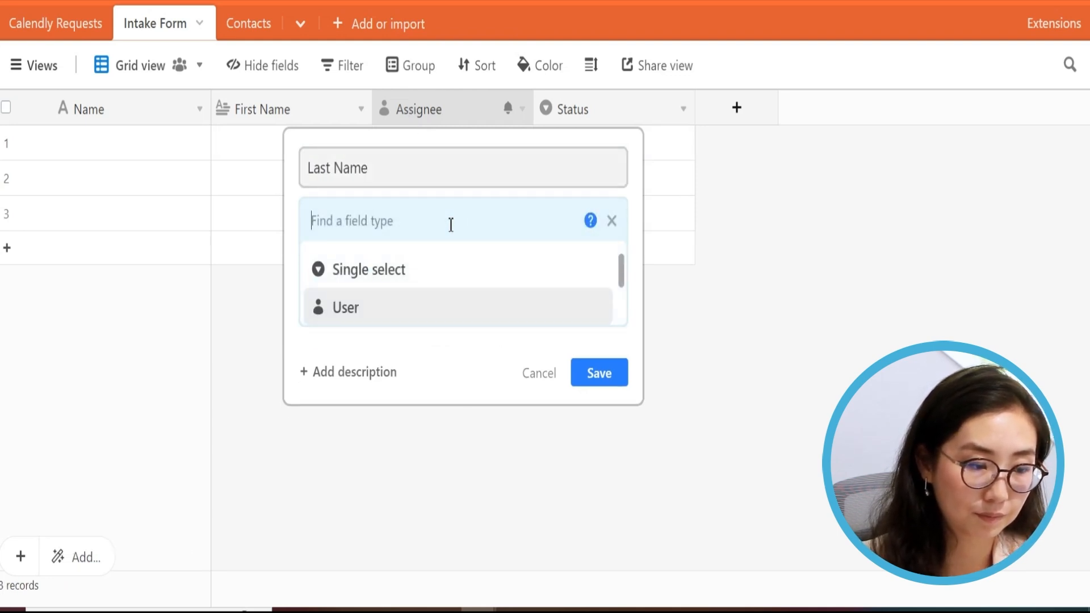
type("sing")
key("Return")
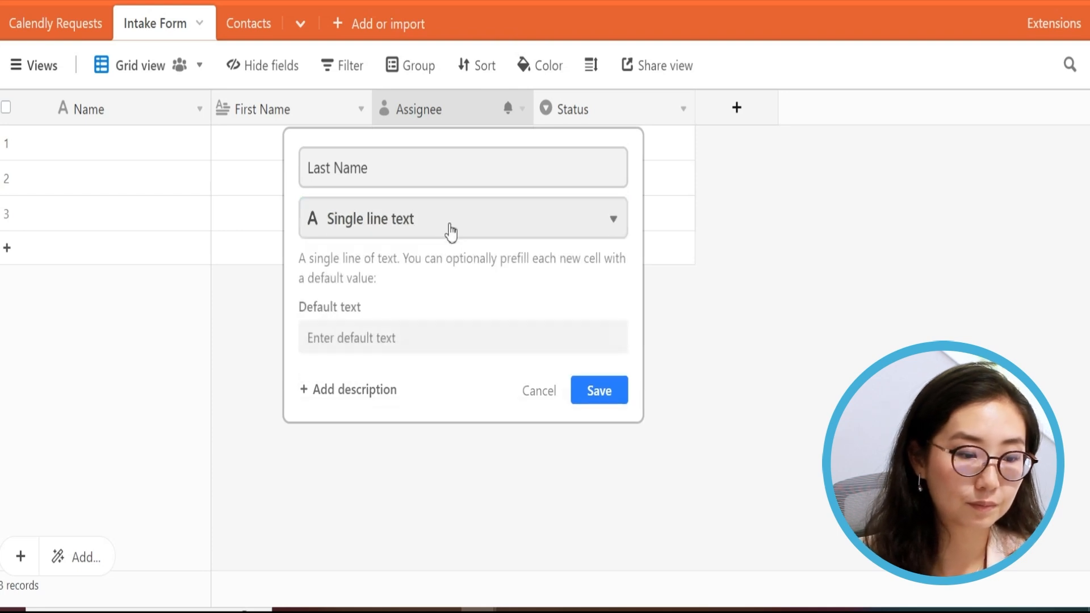
left_click(600, 398)
Change the First Name field's type to Single line text.
double_click(312, 117)
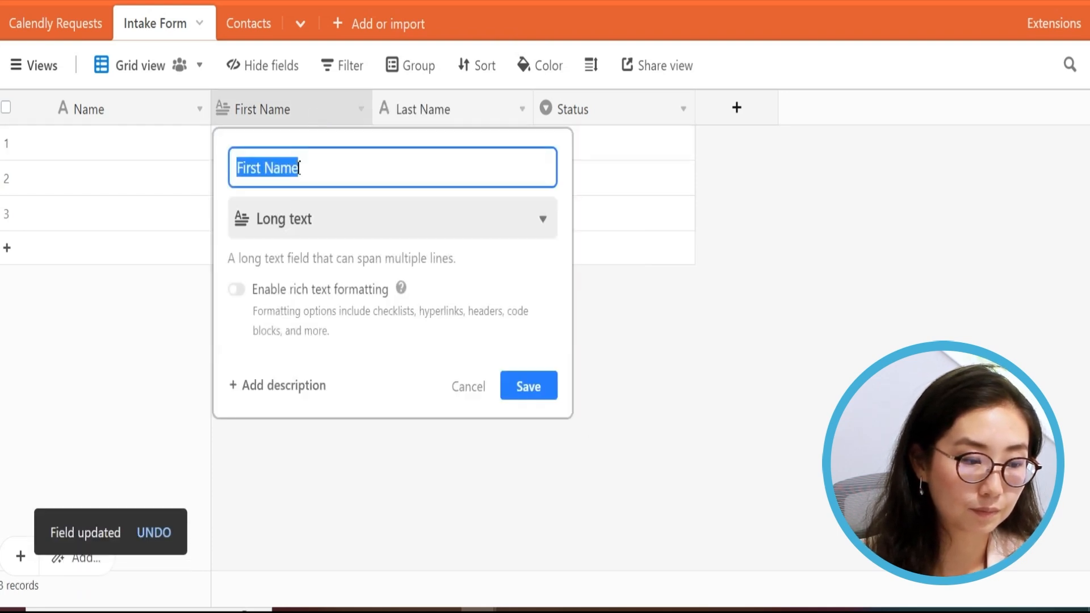
left_click(294, 220)
type("sin")
key("Return")
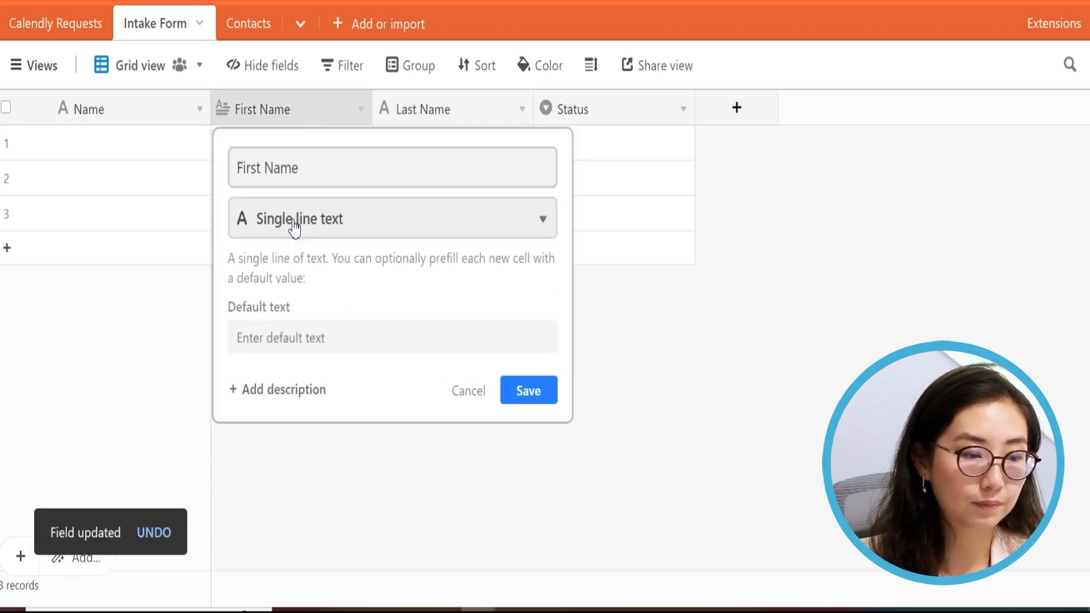
left_click(531, 375)
Rename the Status field as Email and change its type to Email.
double_click(619, 117)
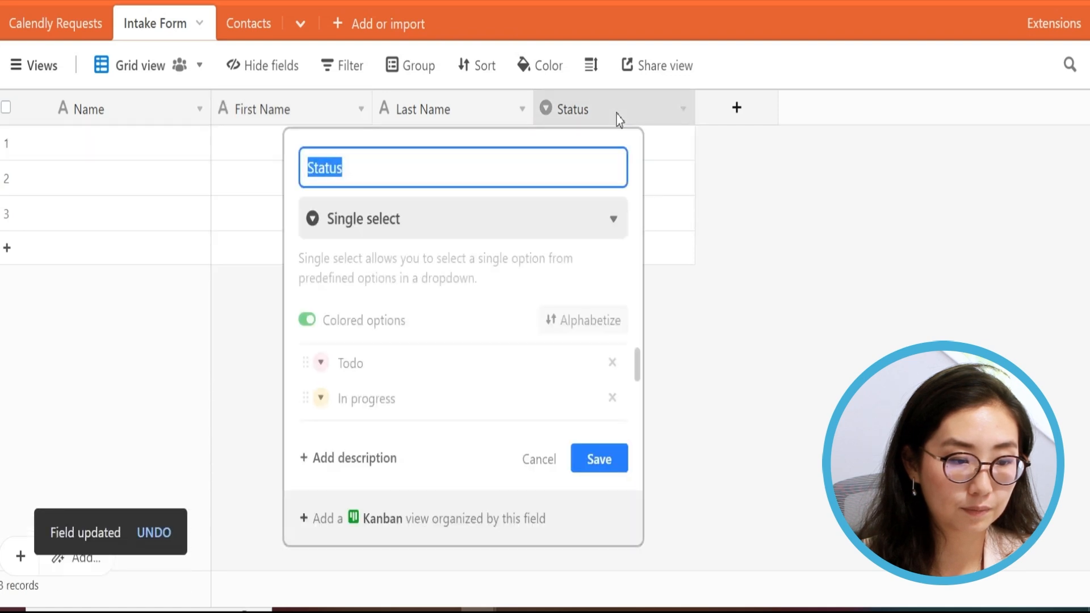
type("Email")
key("Tab")
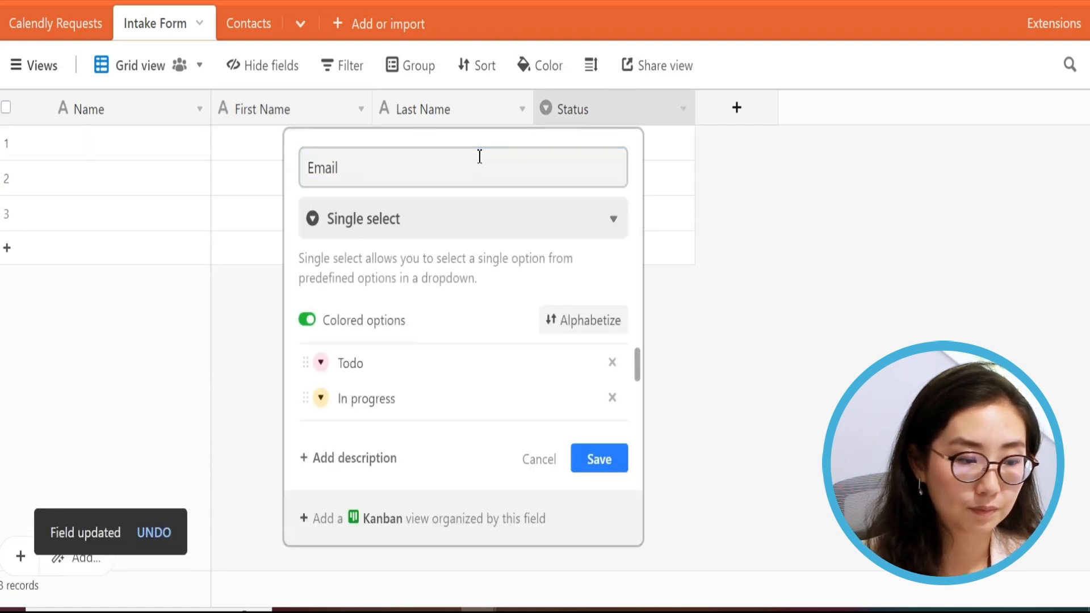
left_click(479, 223)
type("email")
key("Return")
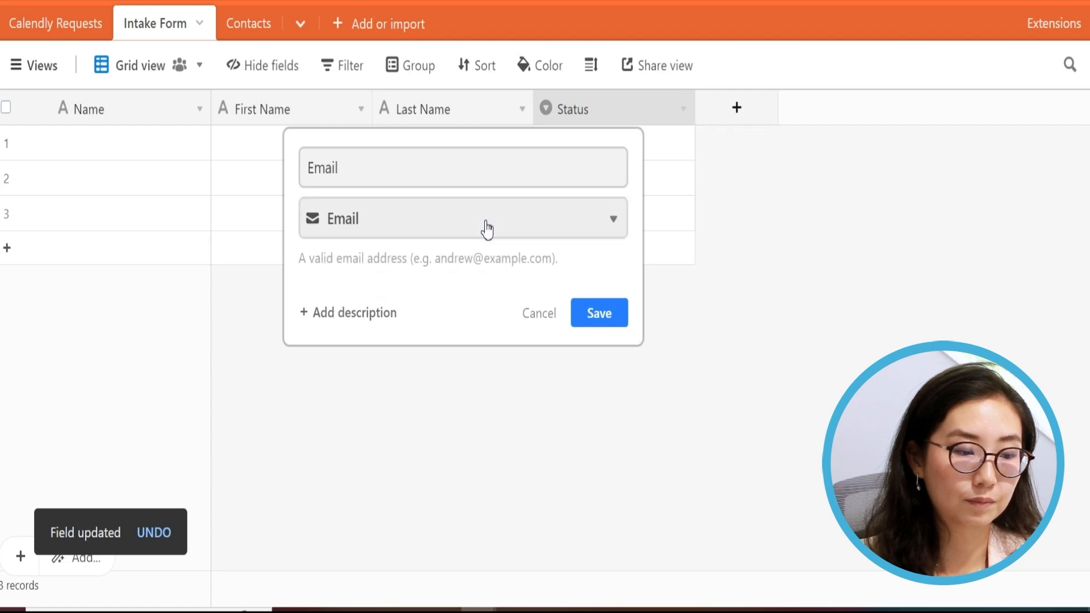
left_click(585, 315)
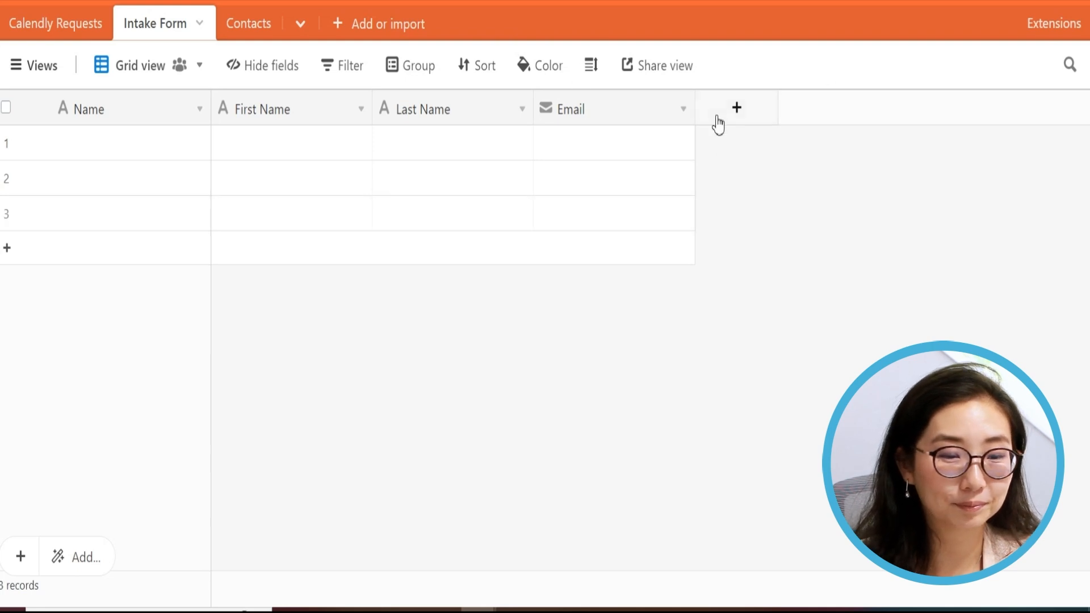
Add a Single line text field named Company Name after the Email field.
left_click(753, 117)
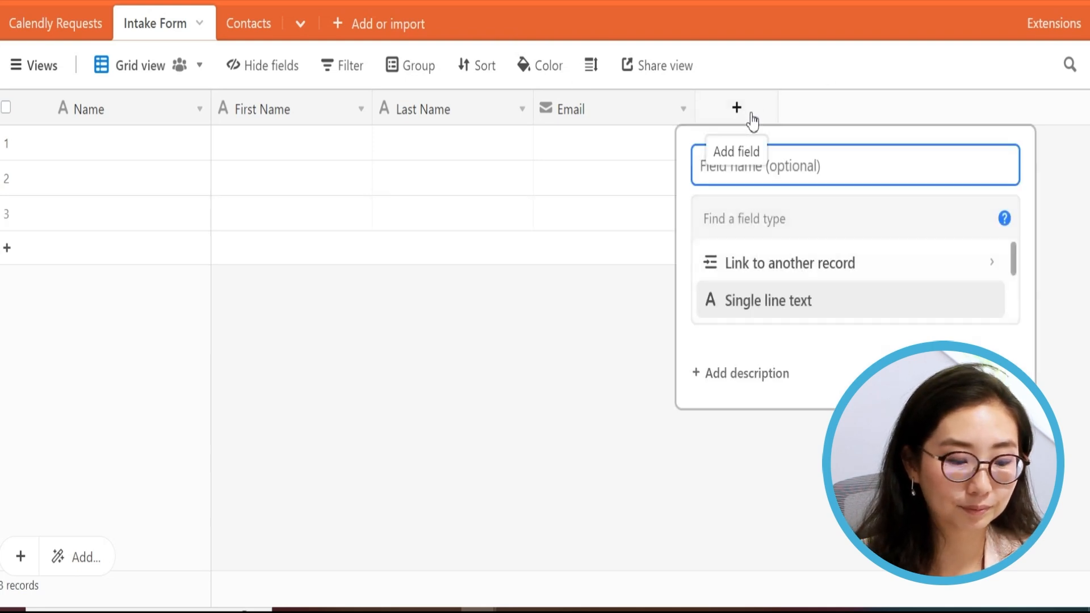
type("Con")
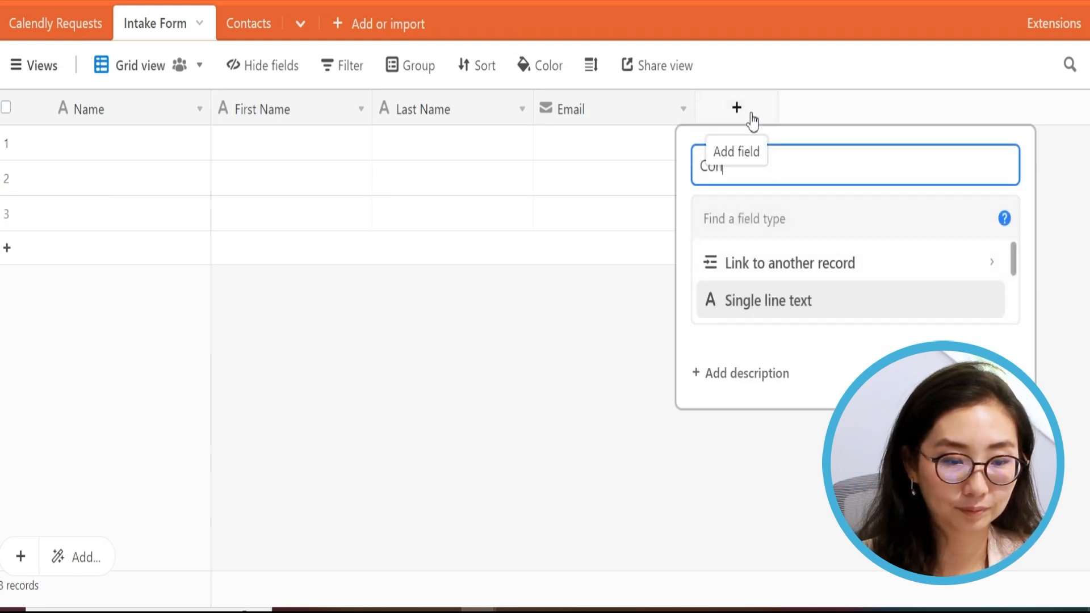
type("pany NAm")
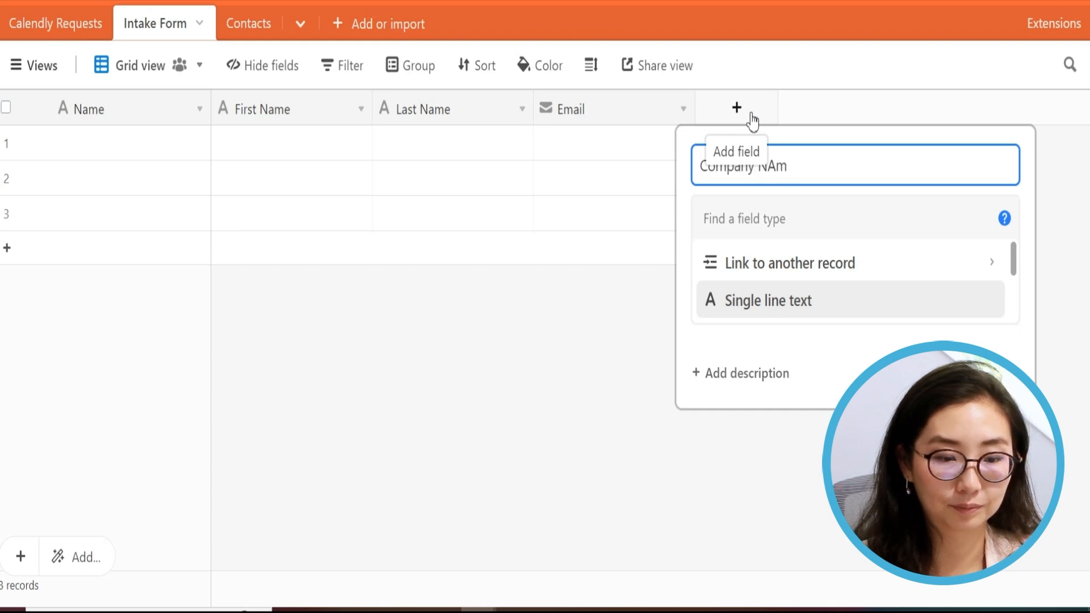
type("eame")
key("Tab")
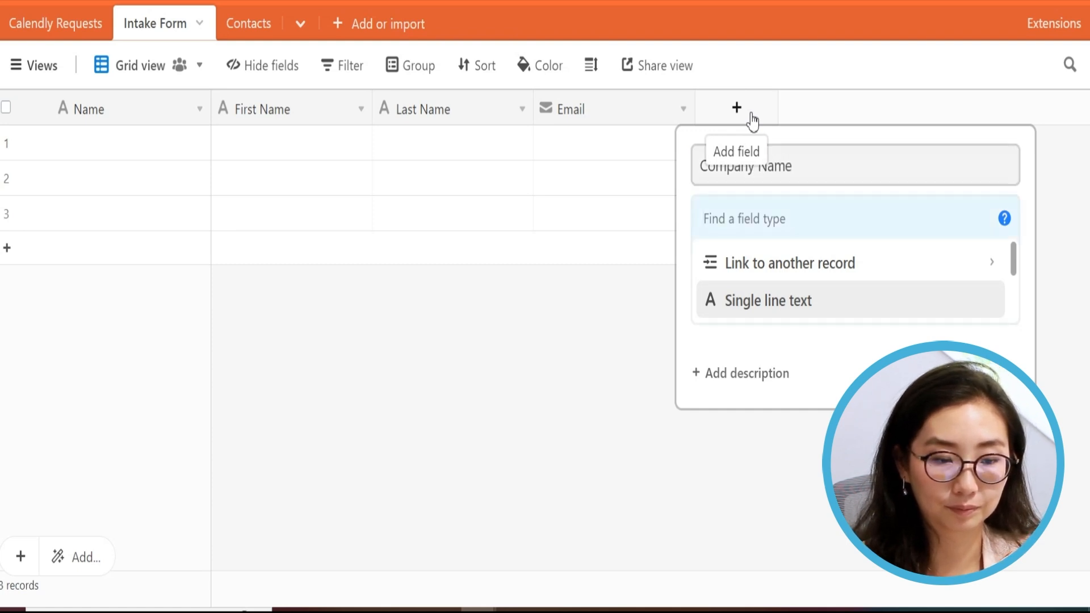
type("sing")
key("Return")
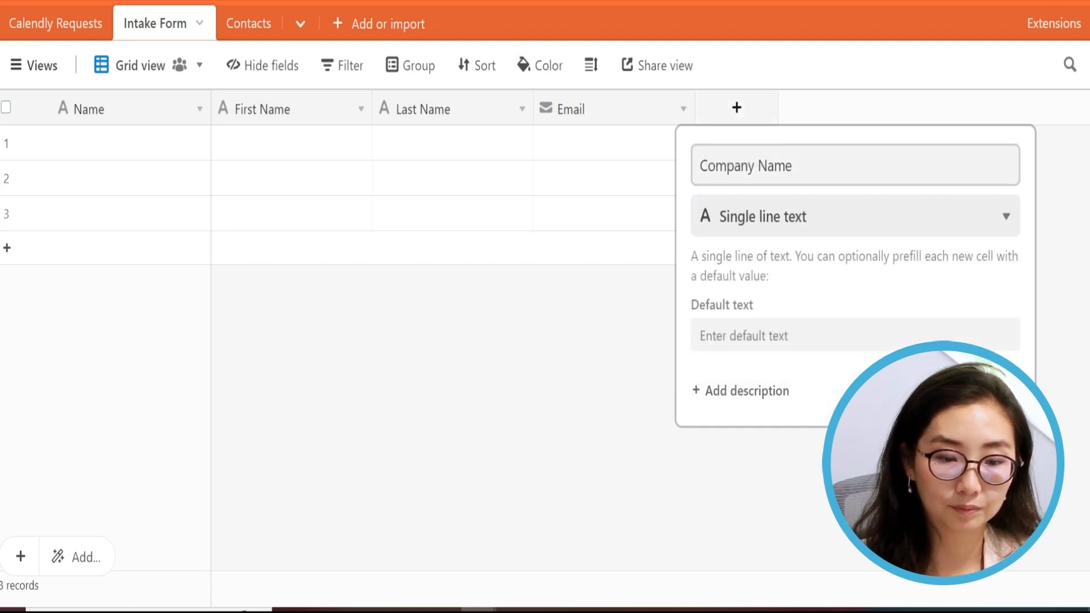
key("Return")
Add a Single line text field named Inquiry after Company Name.
left_click(907, 123)
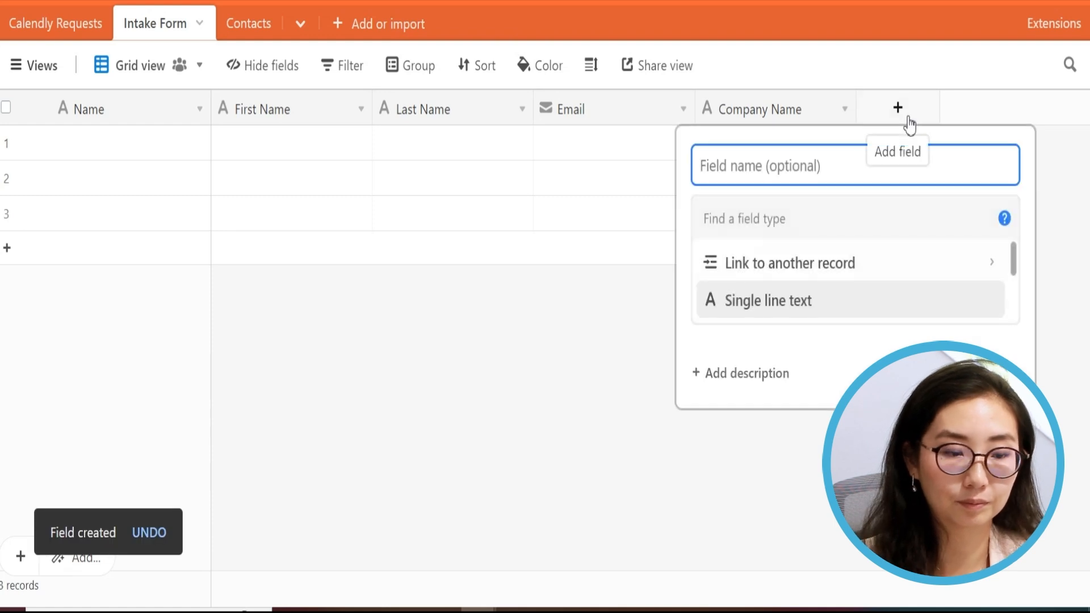
type("Inqui")
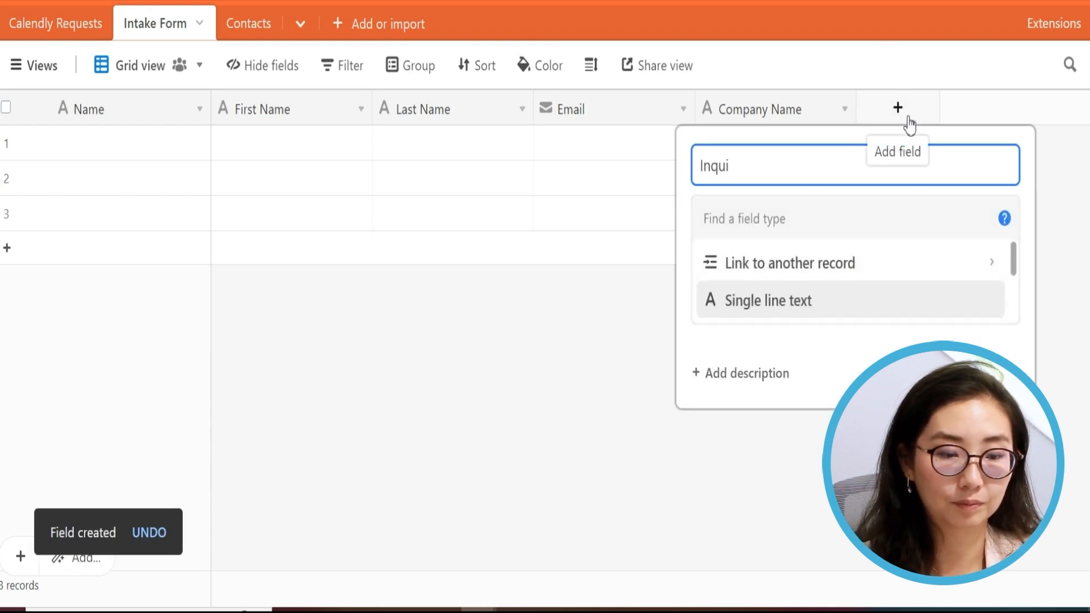
type("ry")
key("Return")
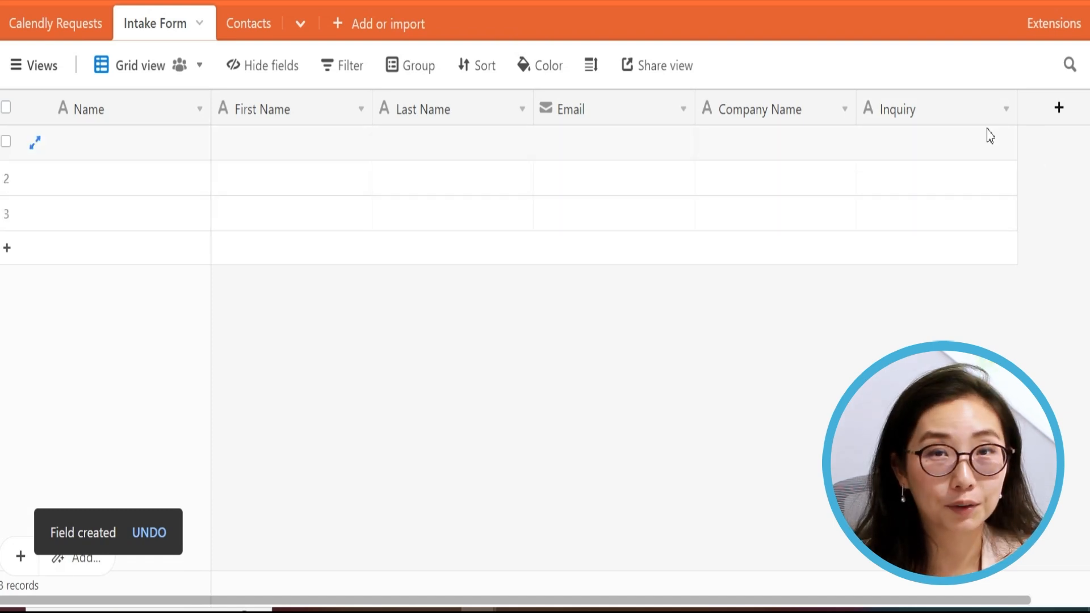
Change the Inquiry field's type to Long text.
double_click(941, 120)
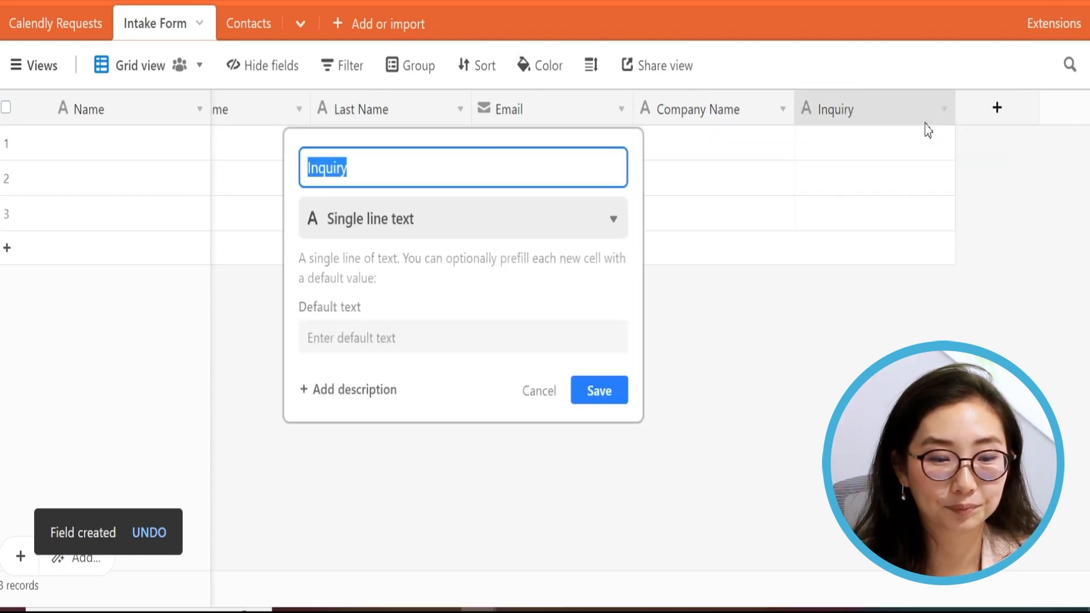
left_click(552, 222)
type("long")
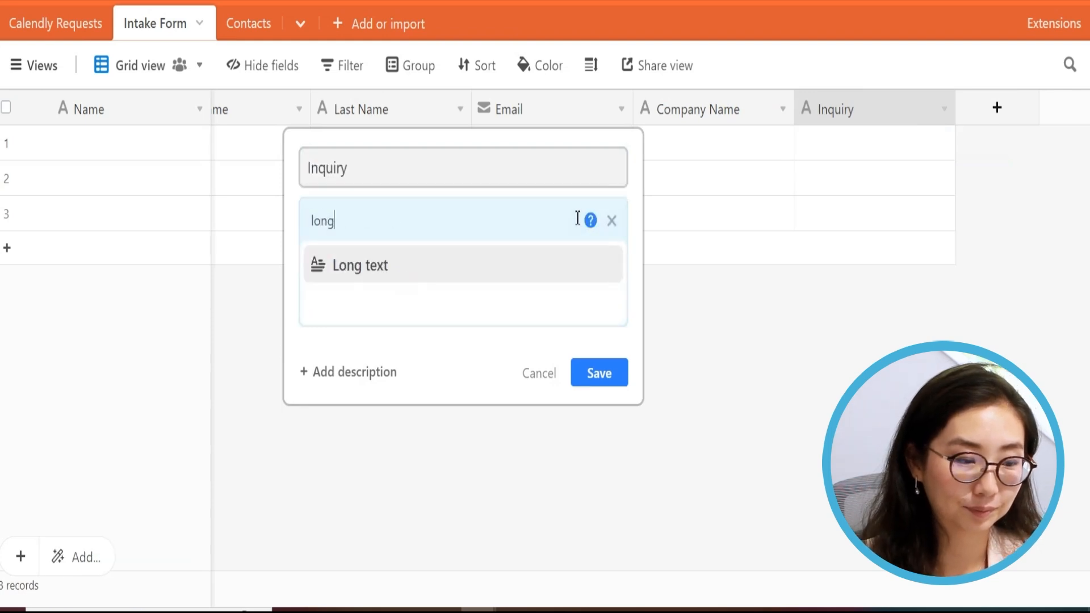
key("Return")
left_click(599, 386)
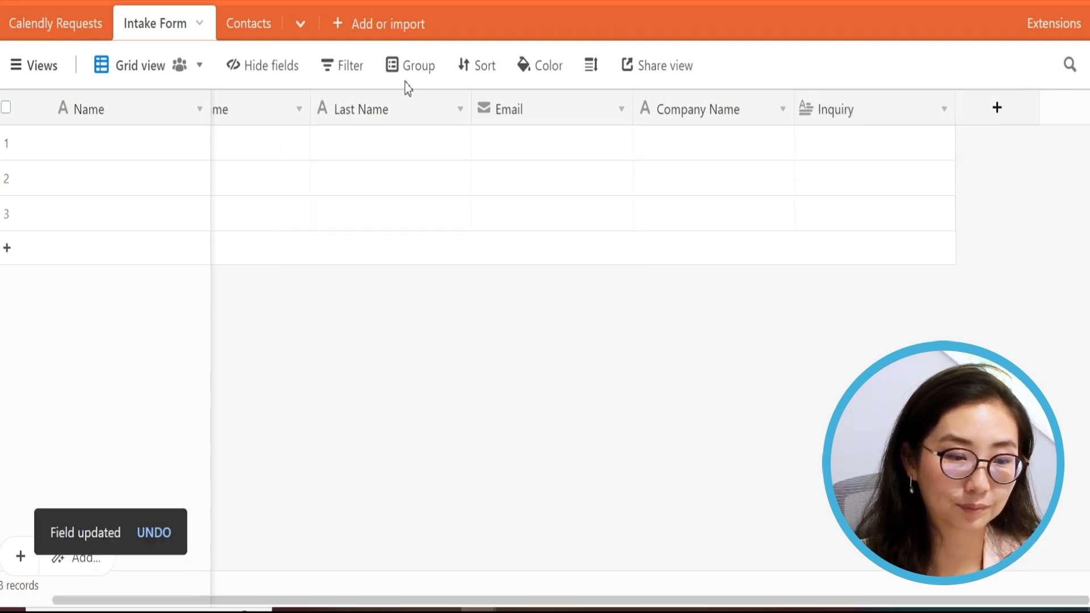
Narrow the First Name, Last Name, Email, Company Name and Inquiry columns to about the width of their headings.
left_click_drag(478, 187, 471, 187)
key("Left")
key("Left")
key("Left")
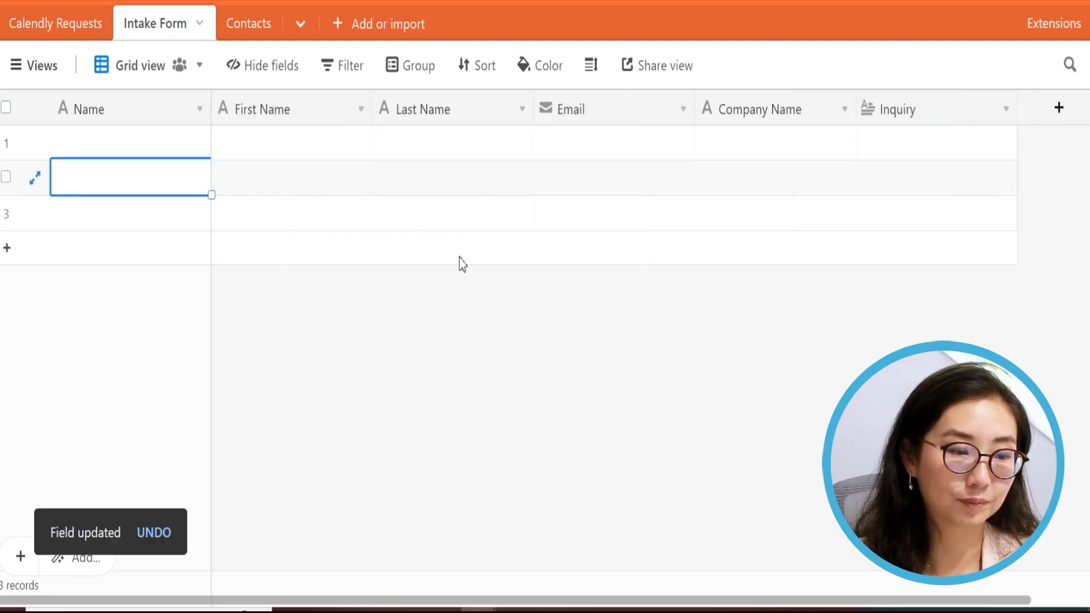
left_click_drag(379, 108, 324, 107)
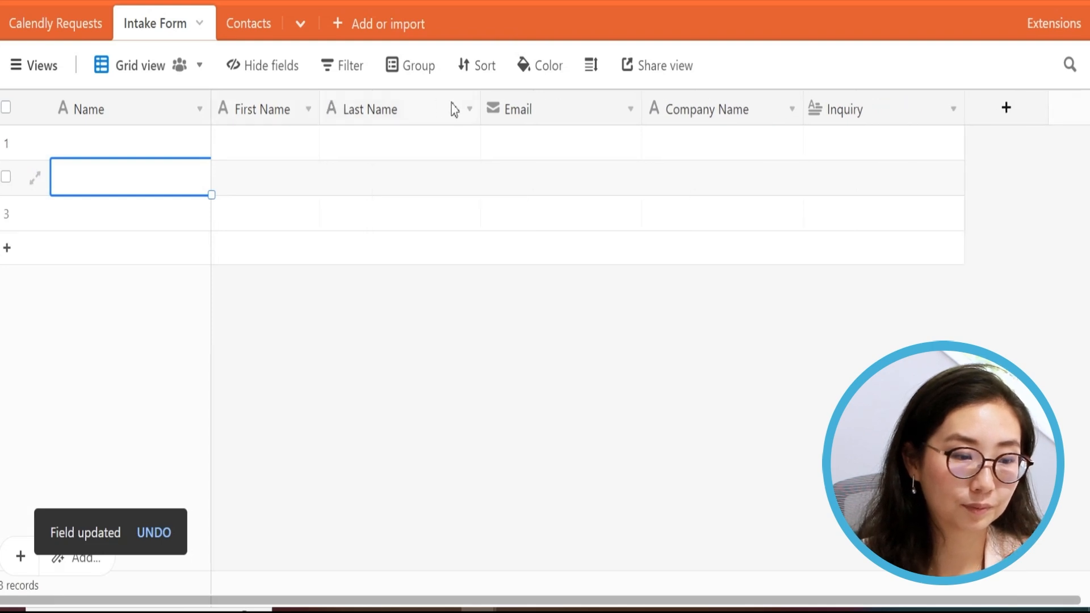
left_click_drag(453, 101, 421, 106)
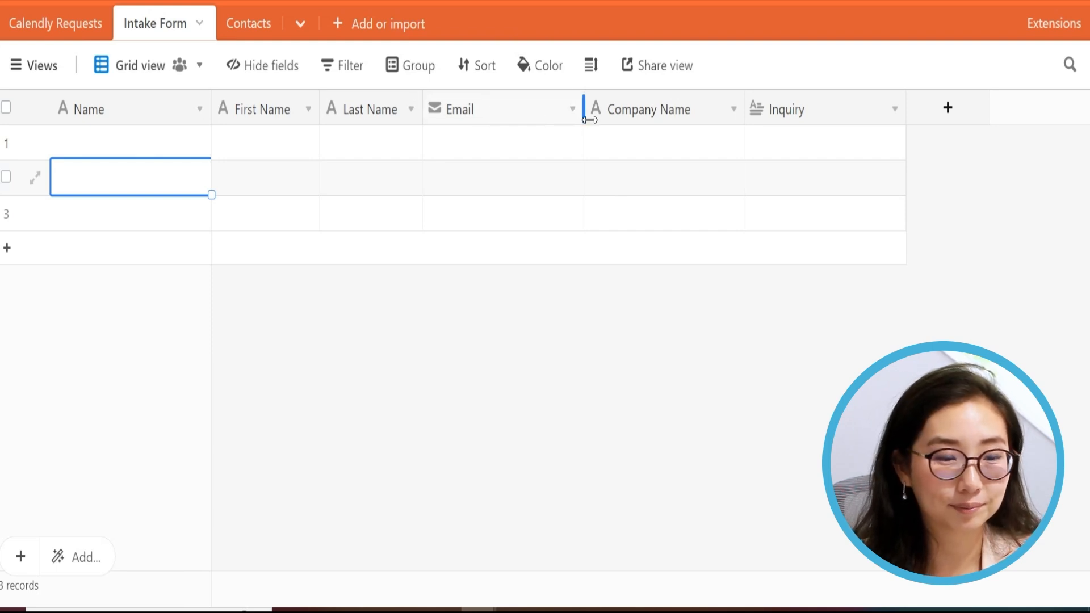
left_click_drag(542, 121, 502, 122)
left_click_drag(664, 119, 633, 115)
left_click_drag(794, 114, 727, 121)
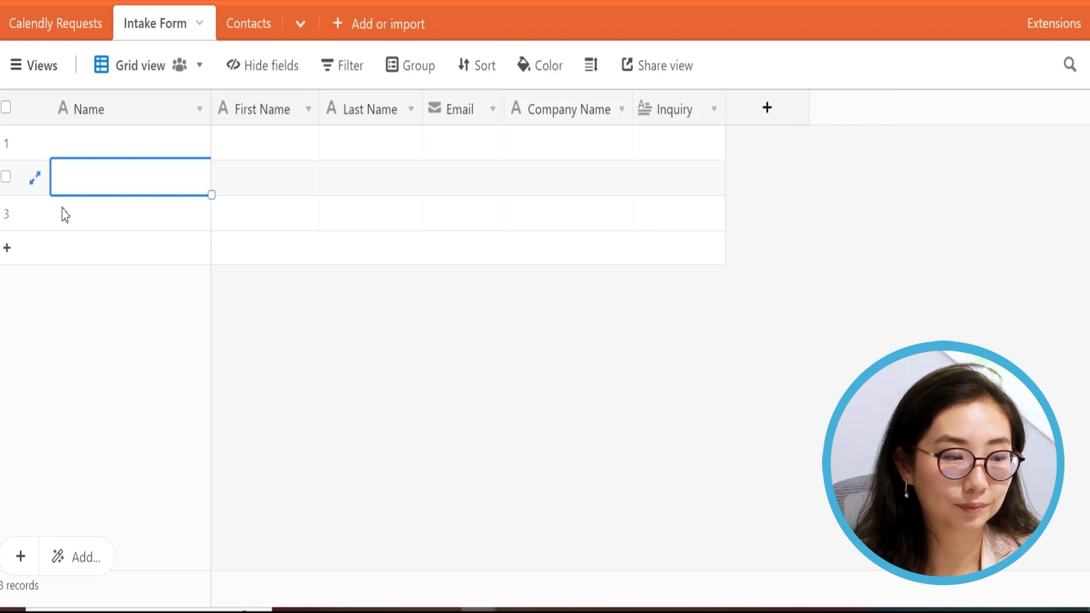
Rename the primary field Name as Intake Form ID.
double_click(110, 121)
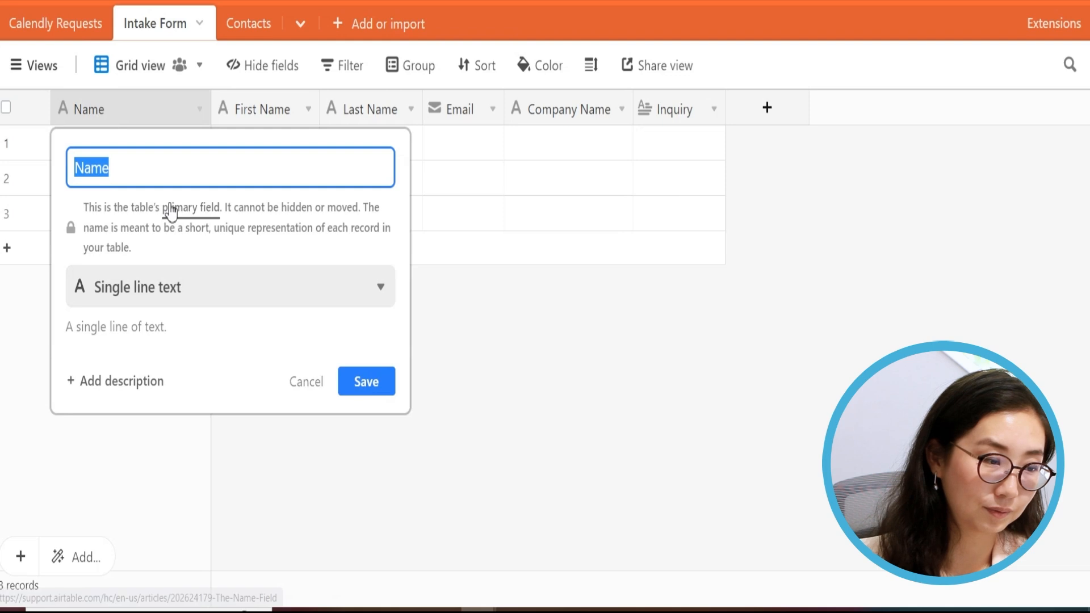
type("Intake Form ID")
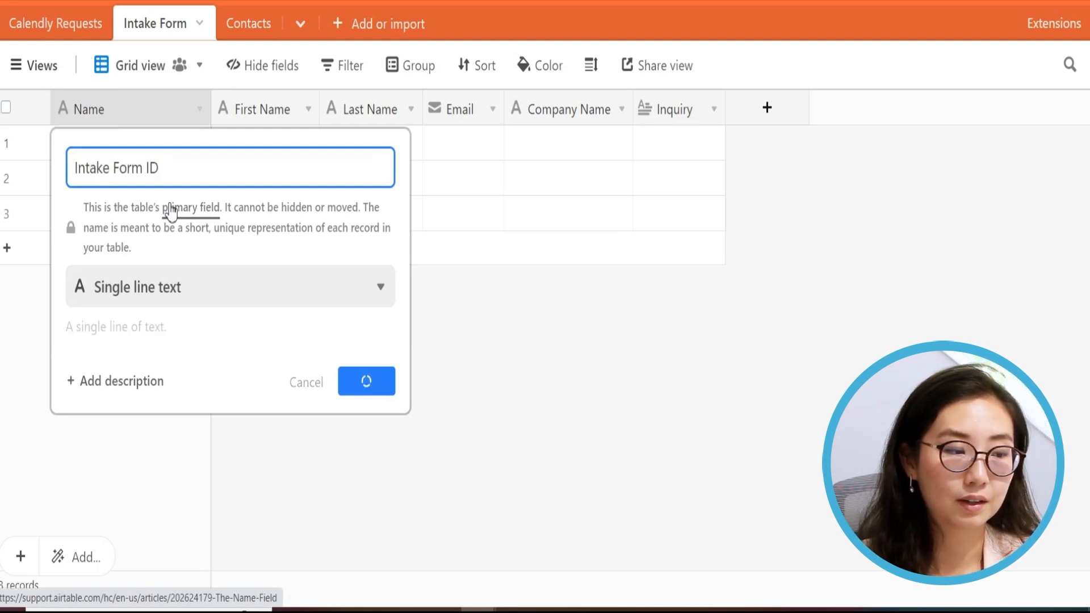
key("Return")
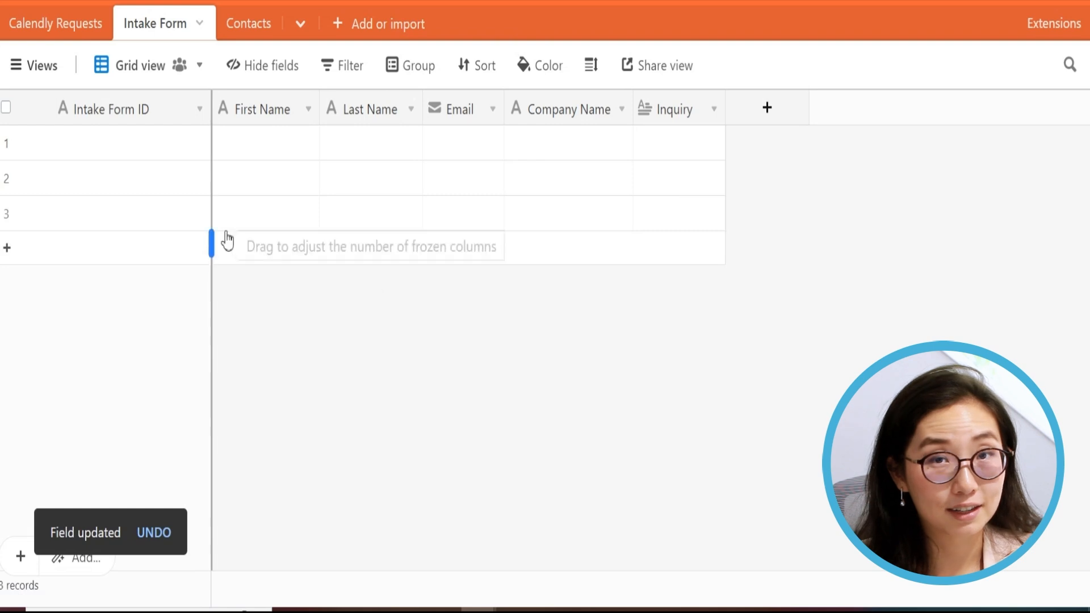
Add an Autonumber-type field named Autonumber after the Inquiry field.
left_click(780, 113)
type("auto")
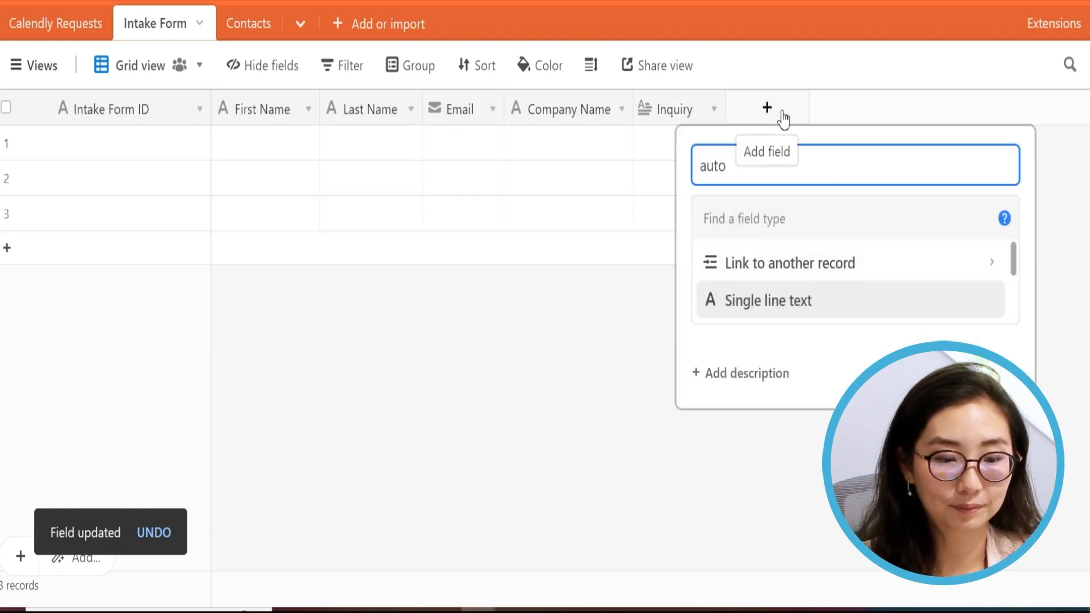
key("BackSpace")
key("BackSpace")
key("BackSpace")
key("BackSpace")
type("Auto")
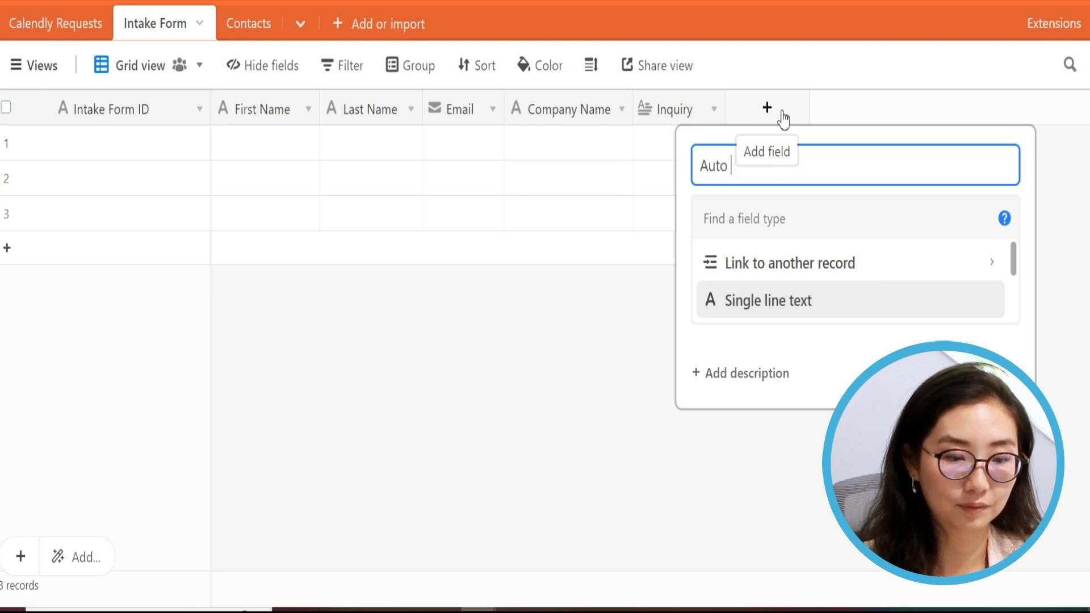
key("BackSpace")
type("number")
key("Tab")
type("au")
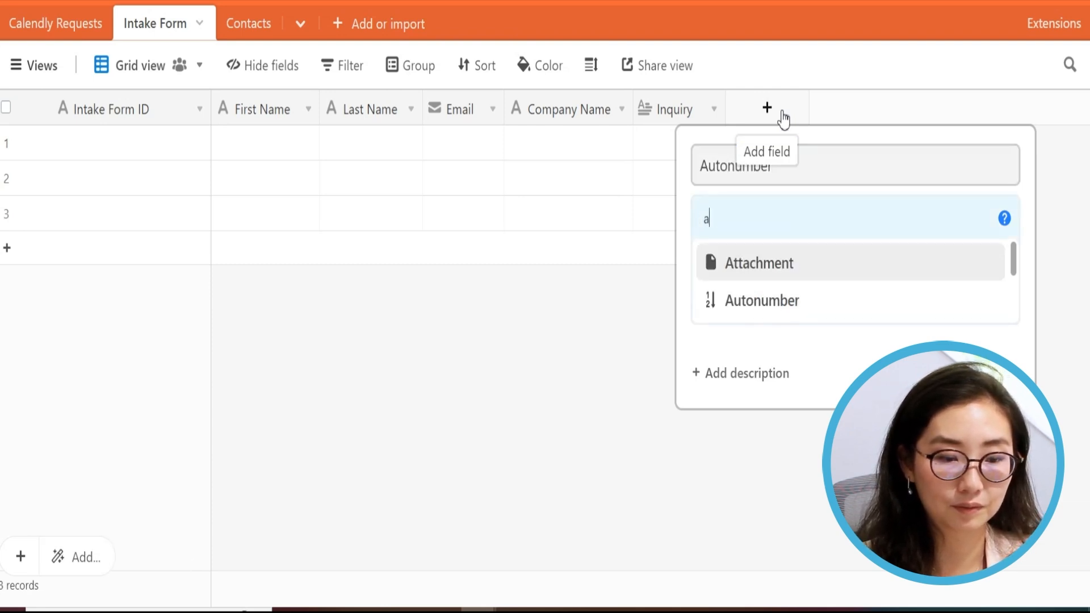
key("Return")
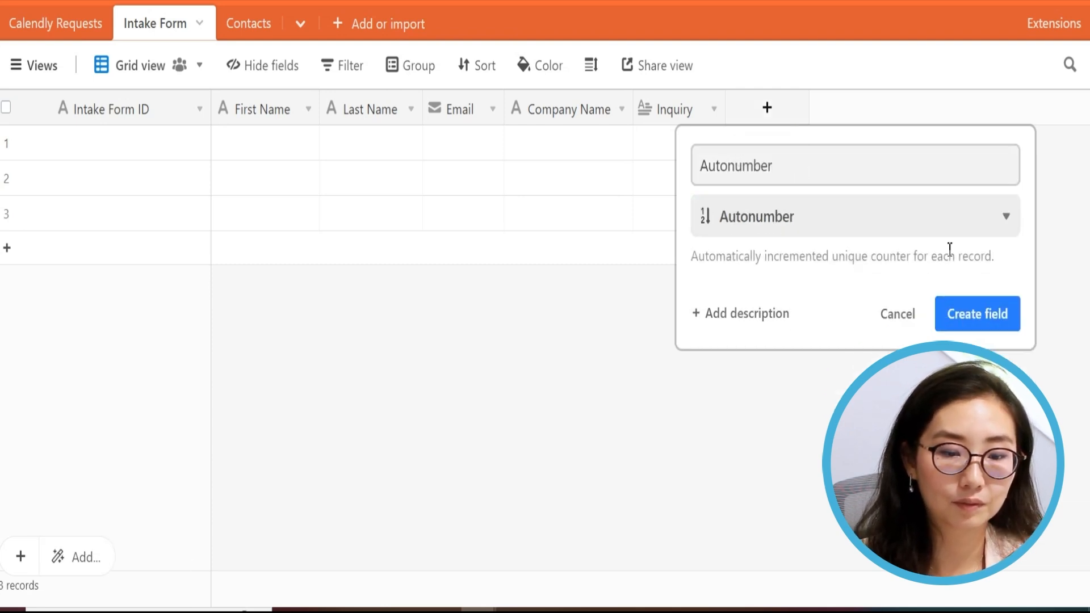
left_click(960, 322)
Change the type of the primary field Intake Form ID to Formula.
double_click(111, 116)
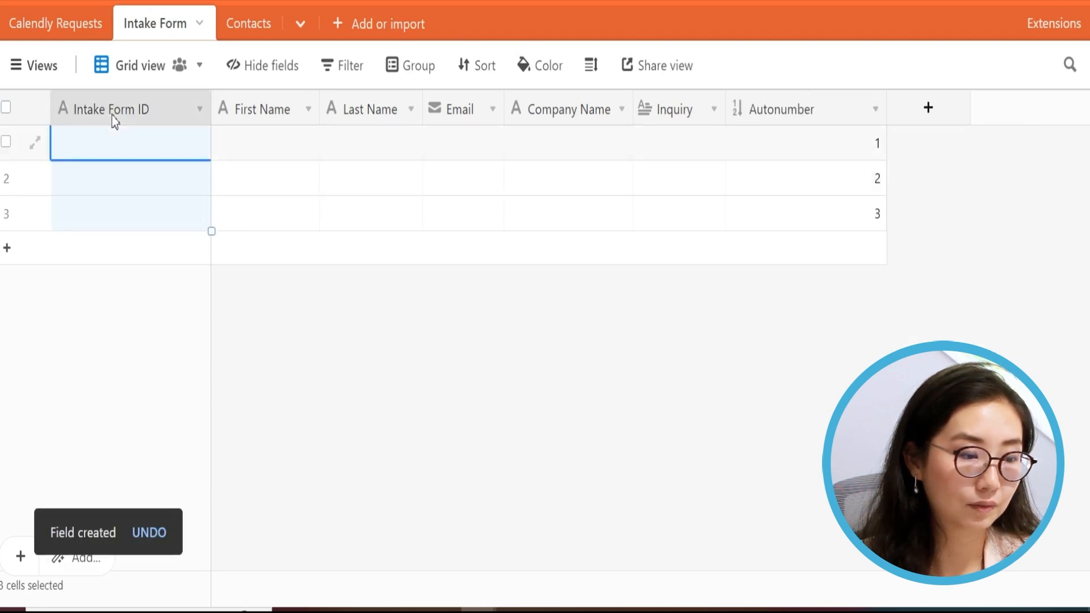
left_click(125, 298)
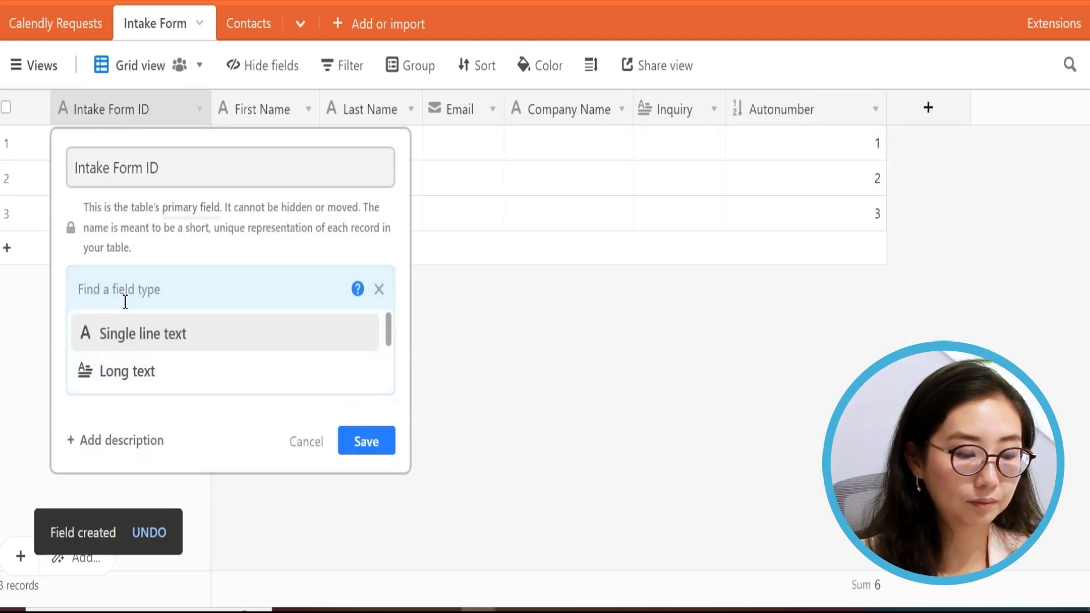
type("for")
left_click(123, 318)
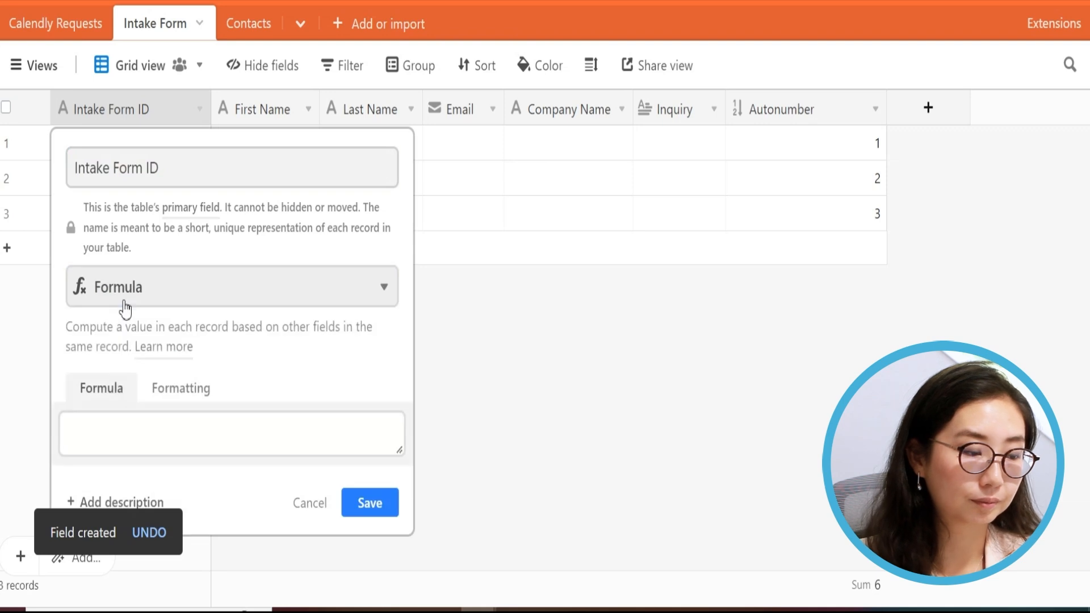
Enter an Intake Form ID formula joining First Name, a space, Last Name, " - " and Autonumber, and save the field.
left_click(210, 440)
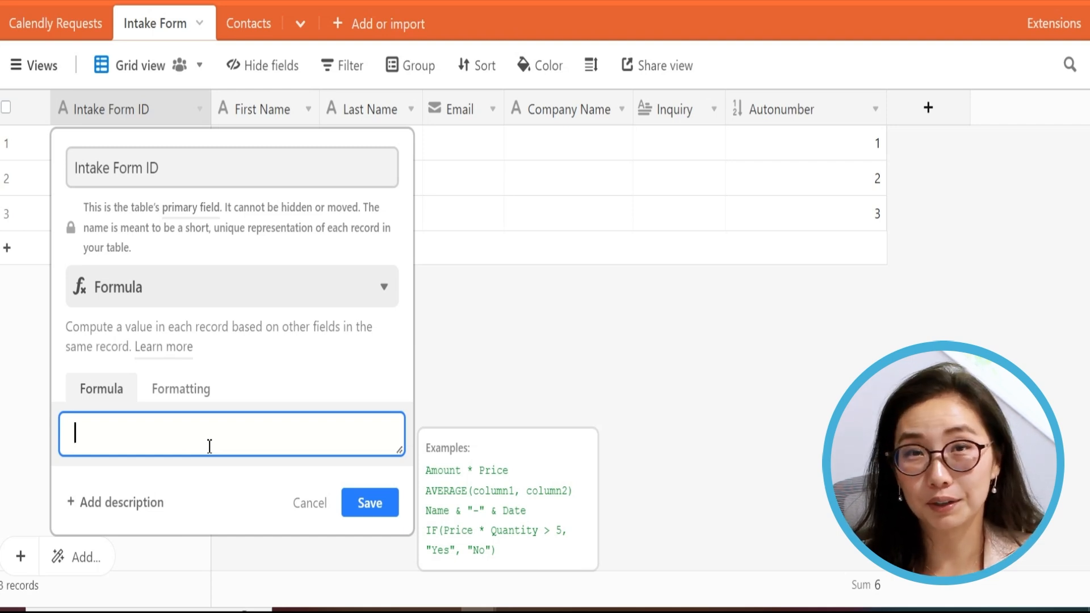
type("first")
key("Tab")
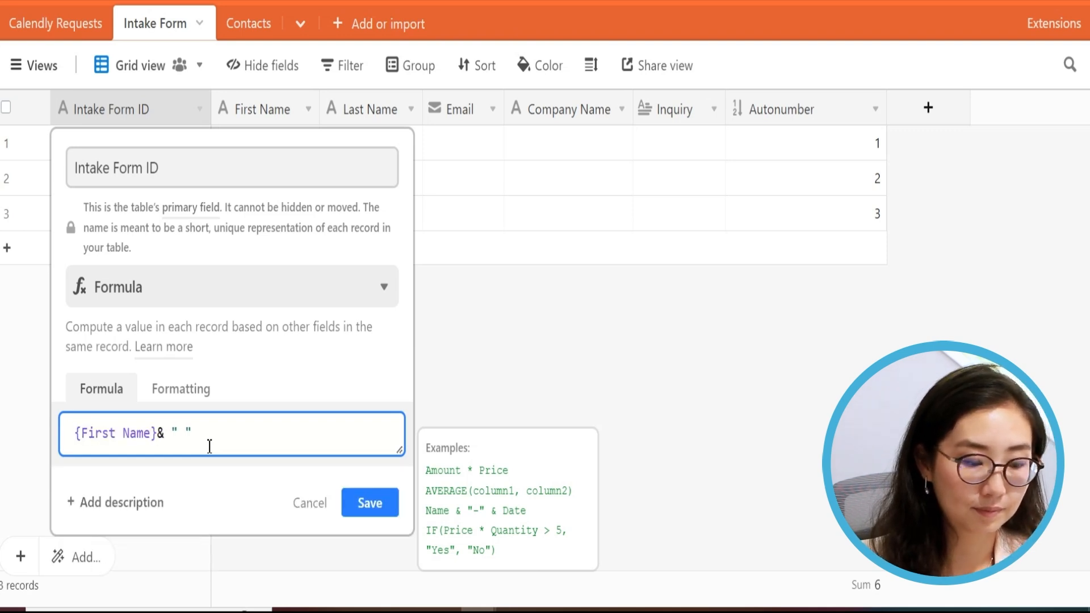
type("& \" \"&last")
key("Tab")
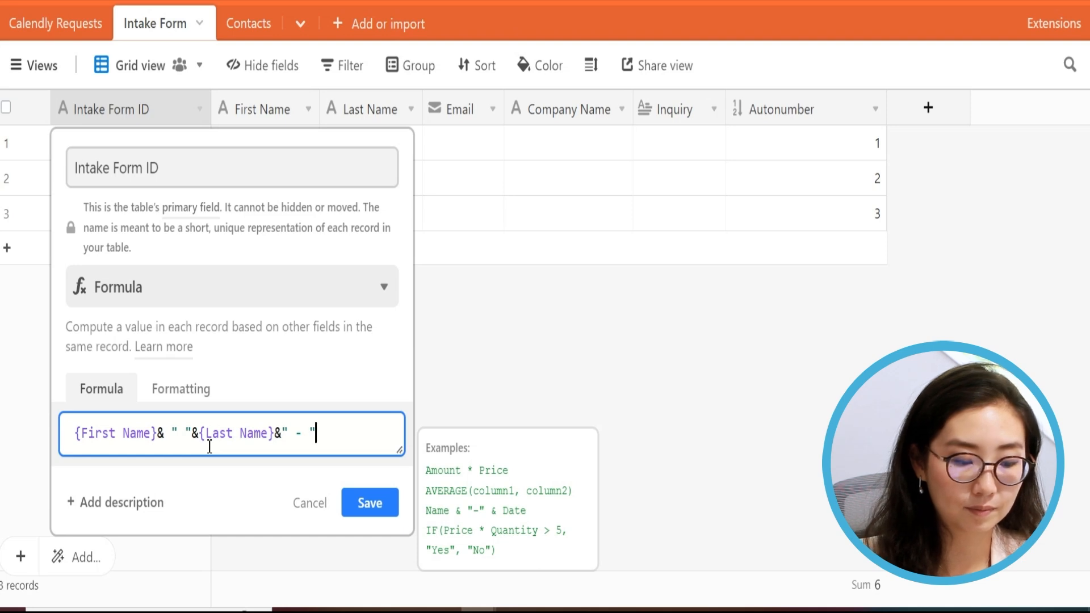
type("&\" - \"&auto")
key("Tab")
left_click(374, 505)
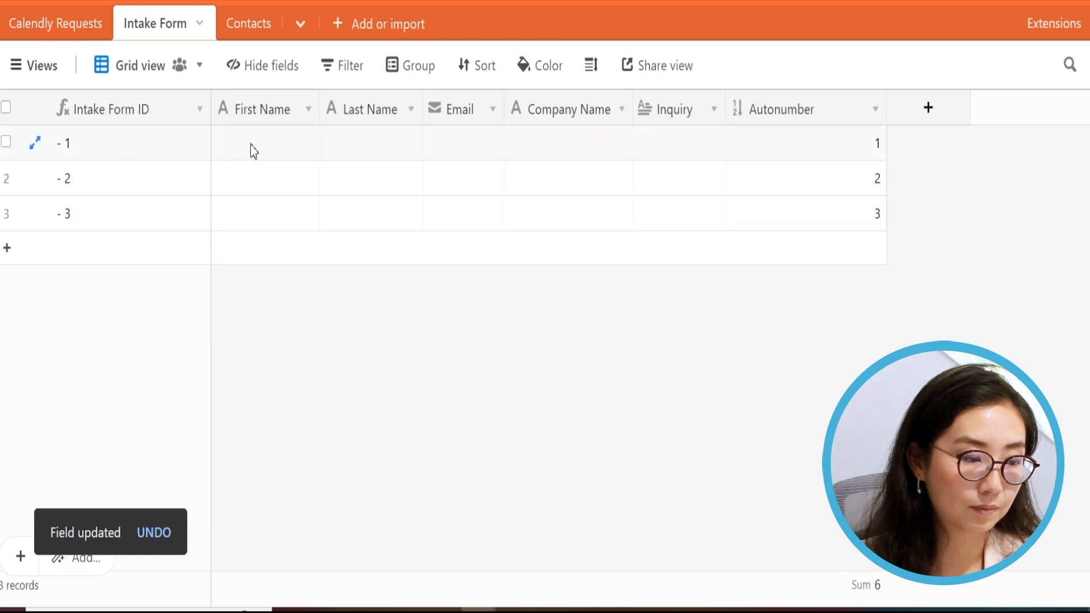
Delete the three empty records from the Intake Form table.
left_click(5, 142)
left_click(6, 177)
left_click(6, 212)
right_click(7, 222)
left_click(80, 272)
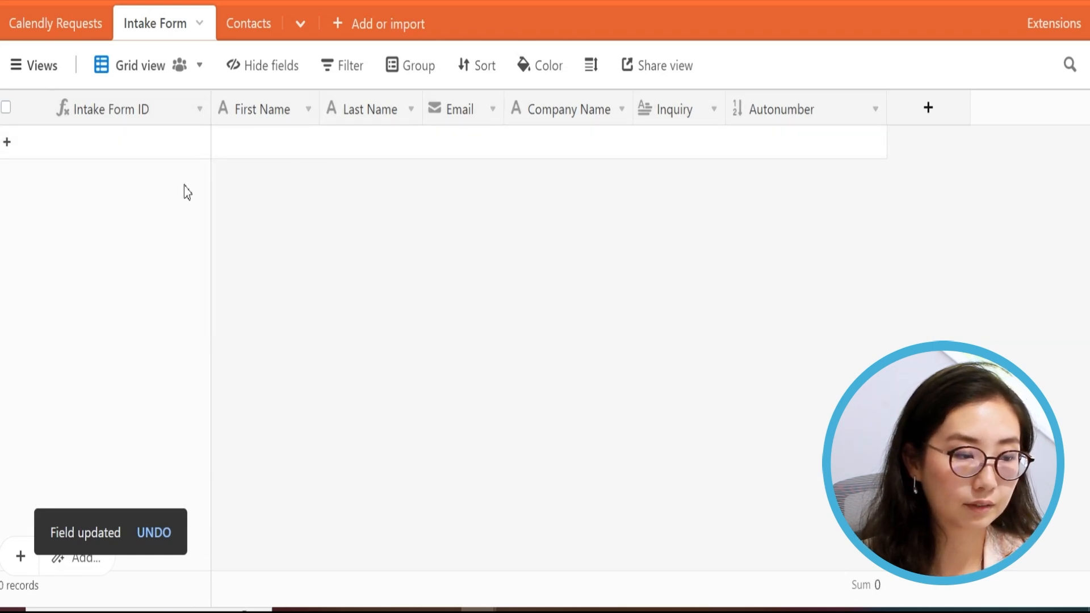
Create a collaborative form view named Intake Form for the Intake Form table.
left_click(40, 67)
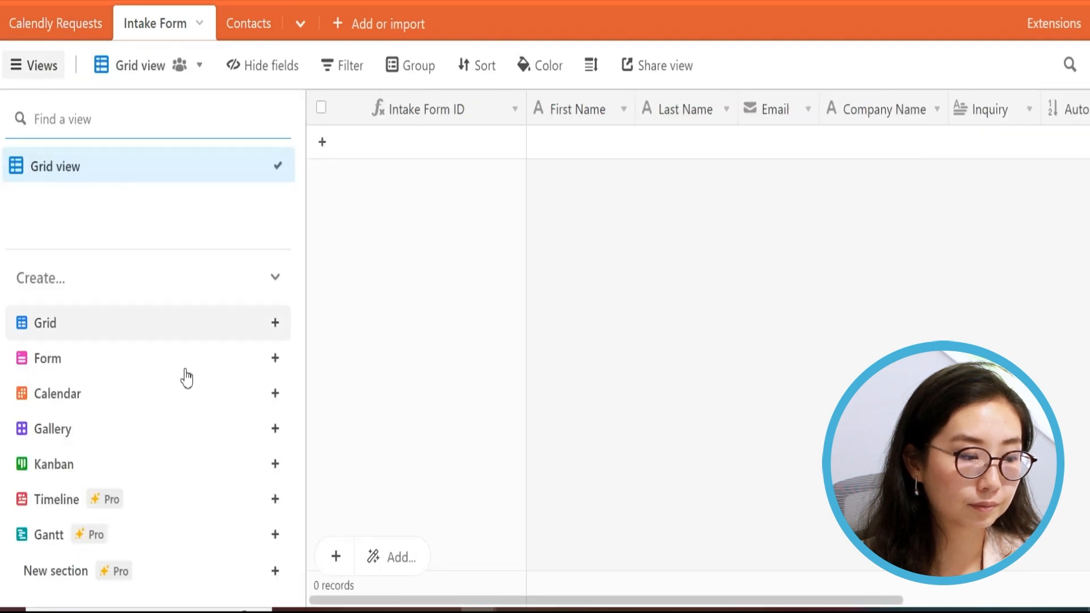
left_click(62, 358)
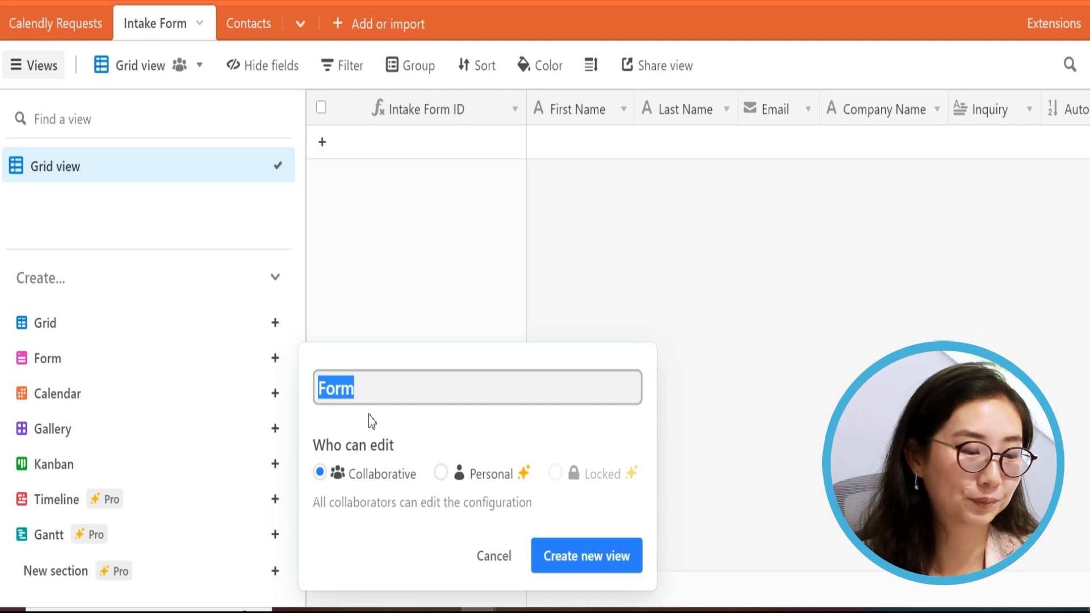
type("Intake For")
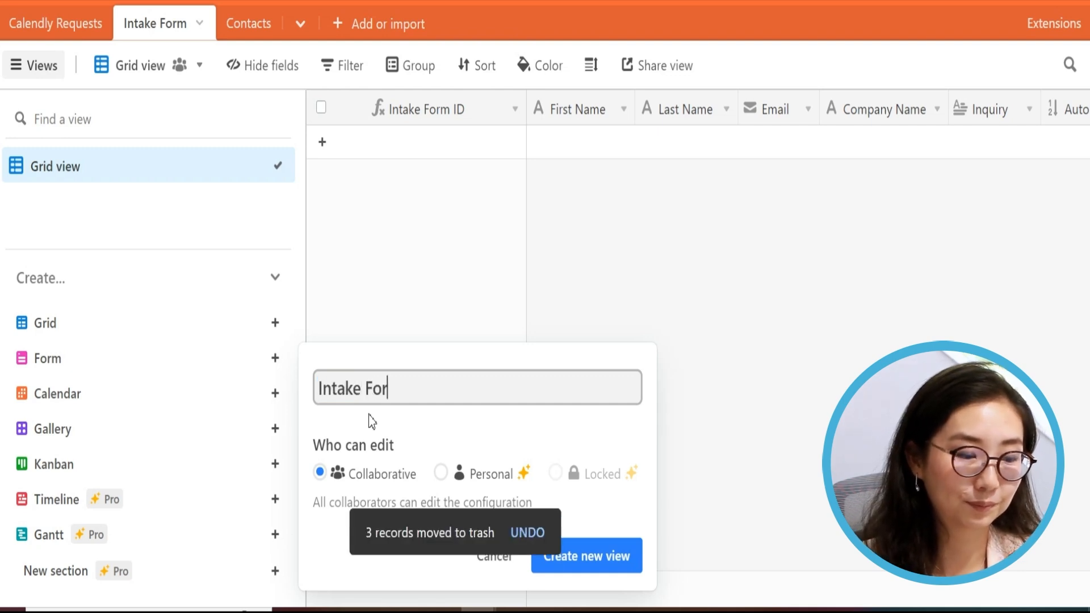
type("m")
key("Return")
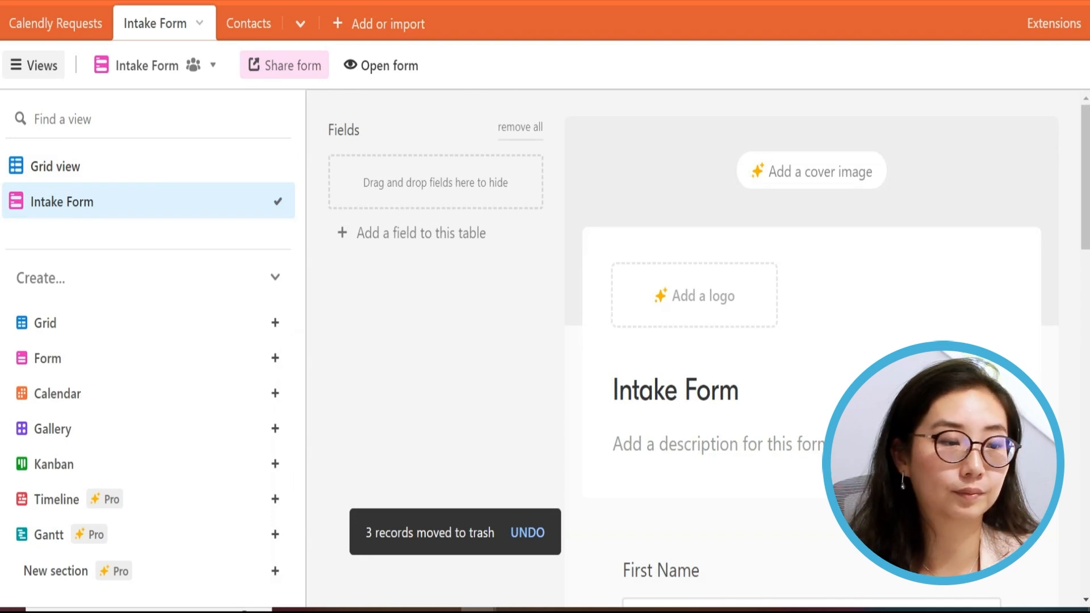
Open the live intake form and fill in the test contact's first name, last name and email from a saved autofill entry.
left_click(396, 73)
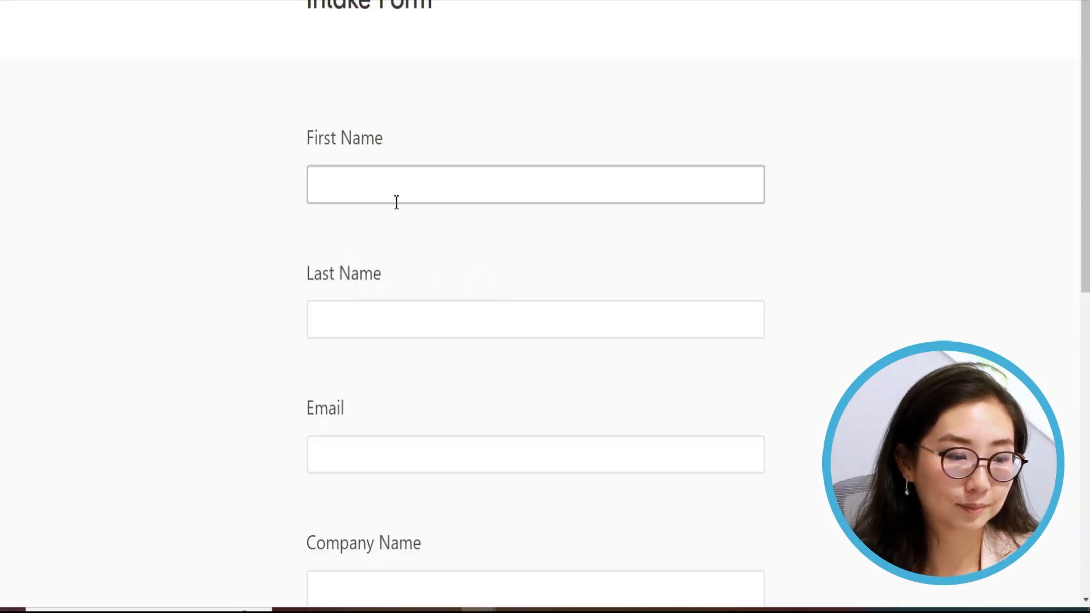
left_click(408, 187)
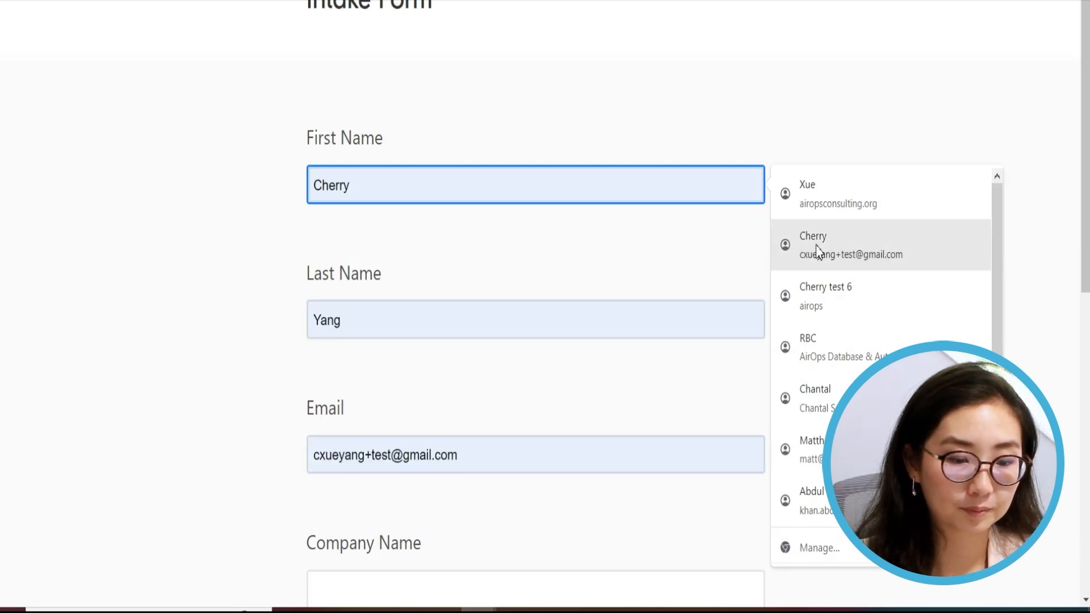
left_click(823, 245)
scroll(461, 392, "down", 5)
Enter AirOps Consulting as the company name on the form.
left_click(386, 334)
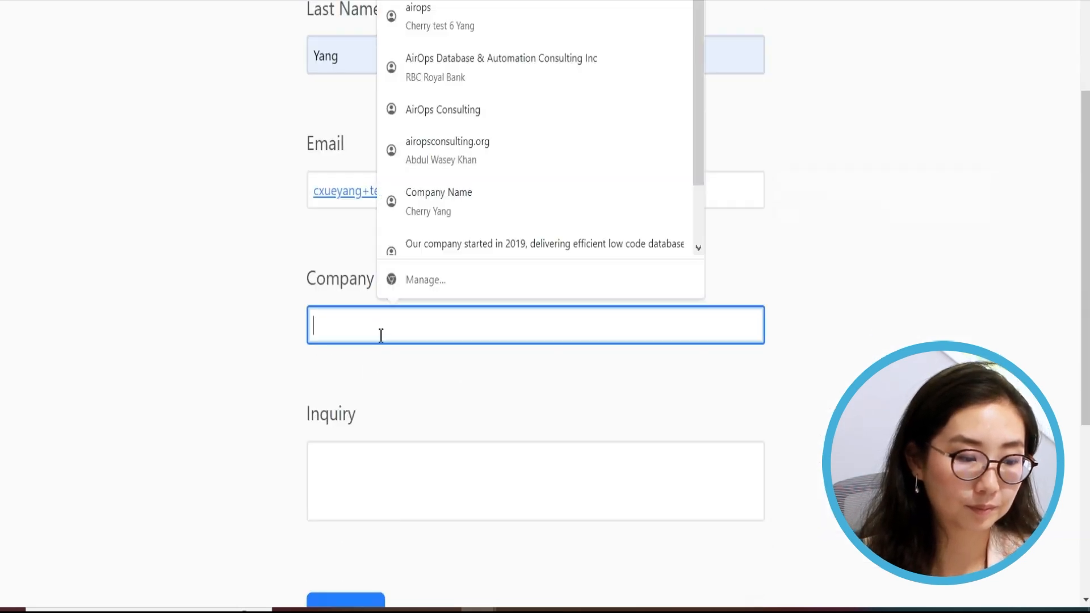
type("AirOps Cons")
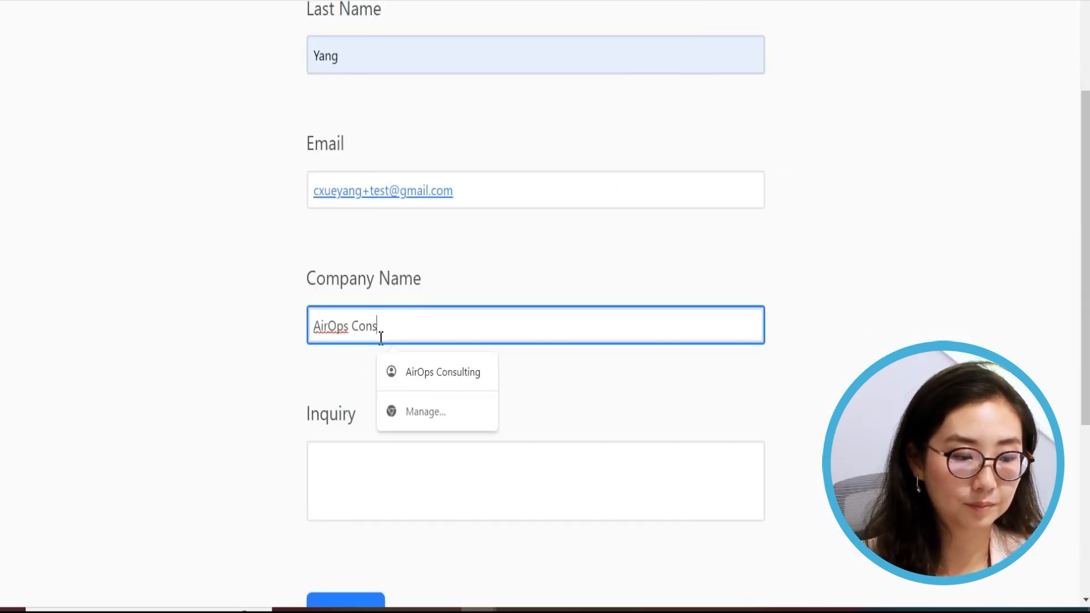
key("Tab")
left_click(380, 338)
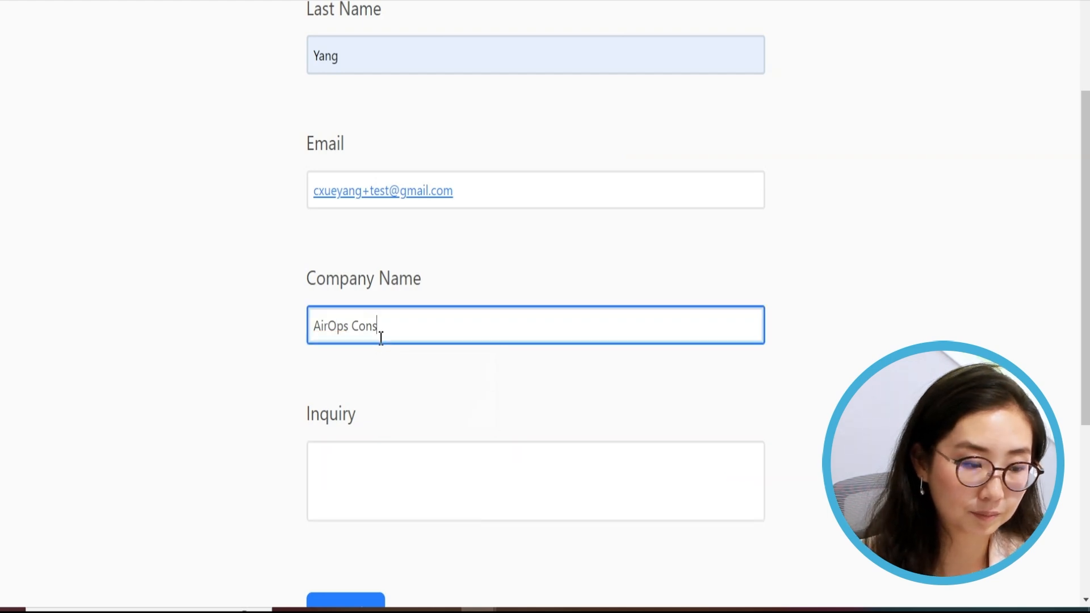
type("ulting")
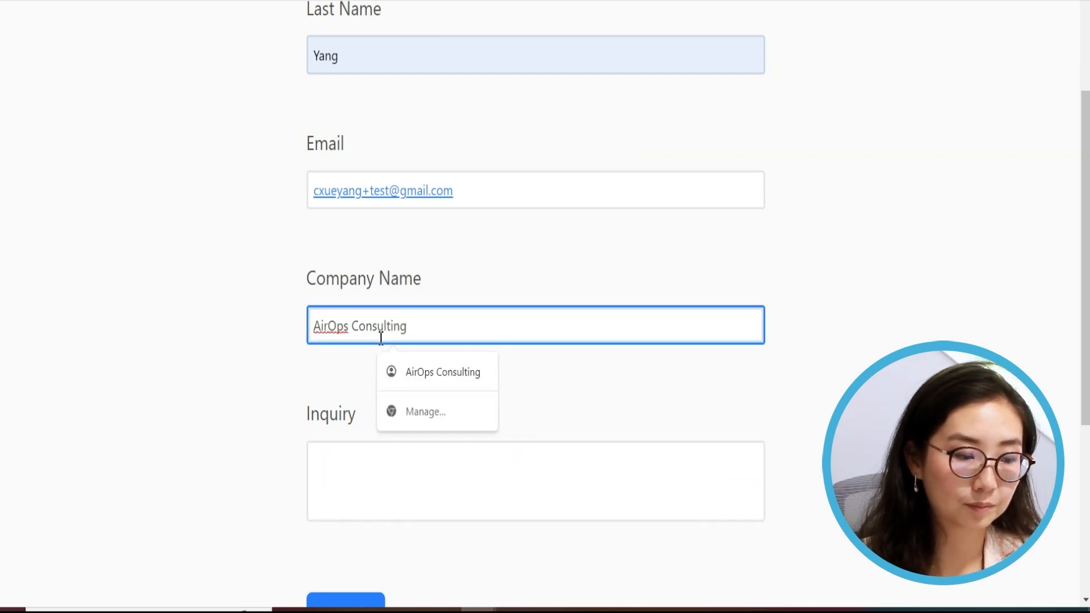
left_click(287, 389)
Enter the inquiry "May I make an order for next week?" and submit the form.
left_click(388, 469)
scroll(390, 474, "down", 5)
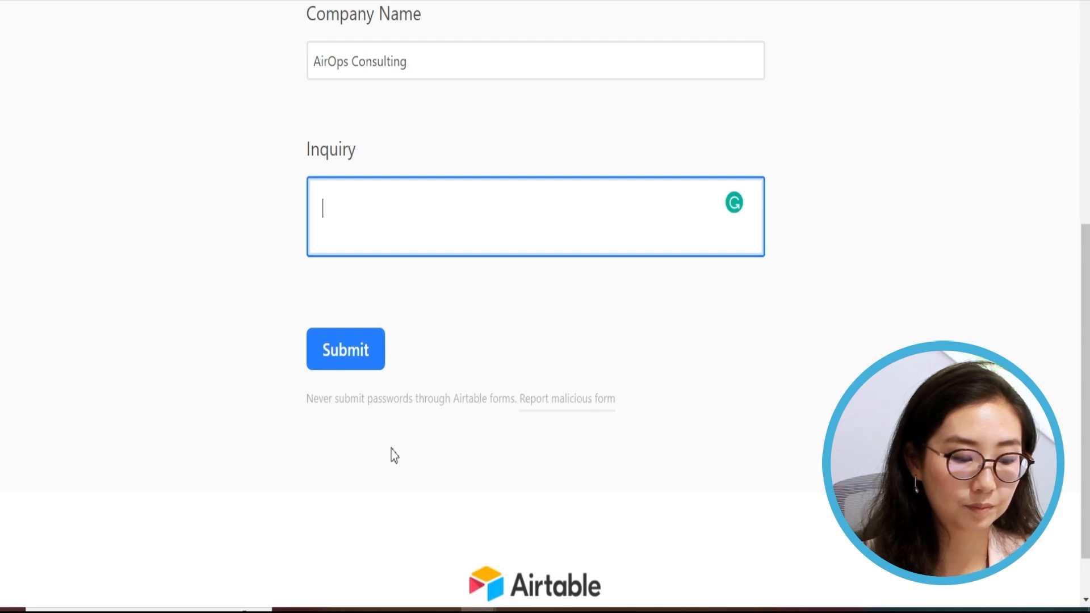
type("May I make ")
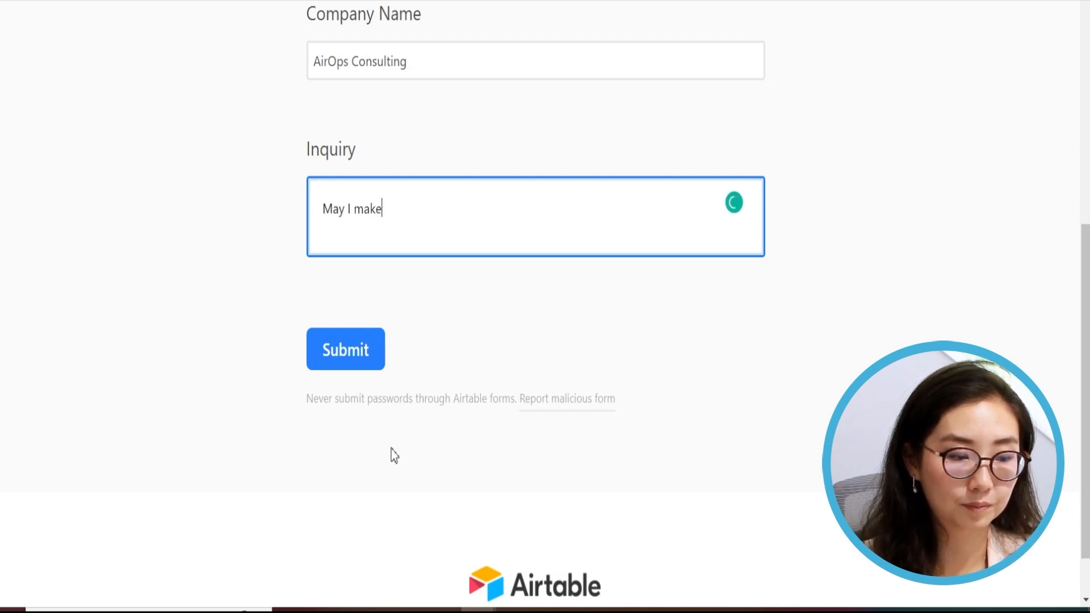
type("an o")
key("BackSpace")
key("BackSpace")
key("BackSpace")
type("rder for next week?")
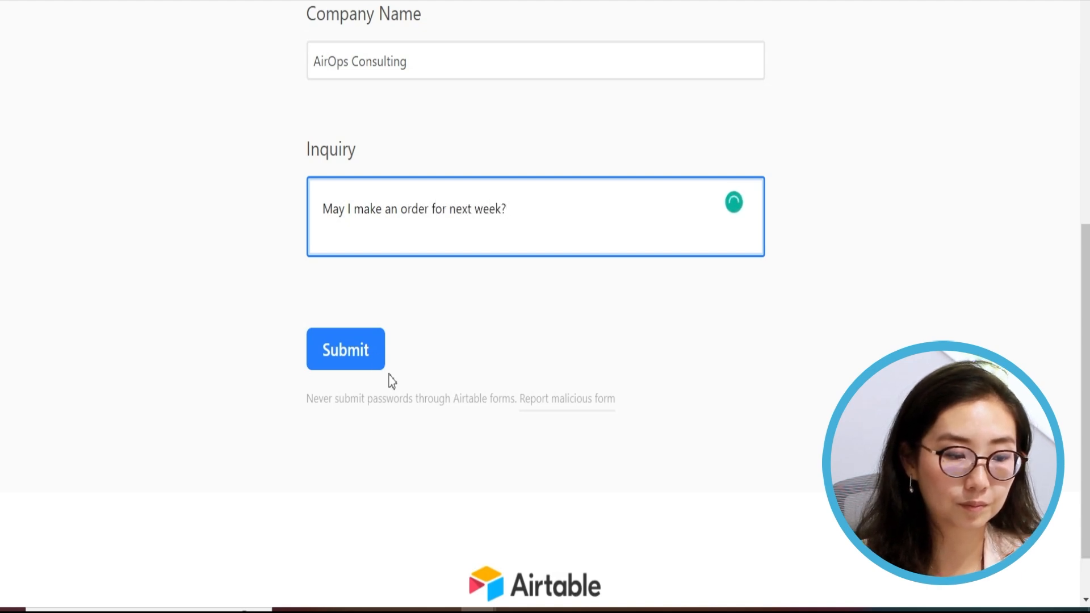
left_click(354, 348)
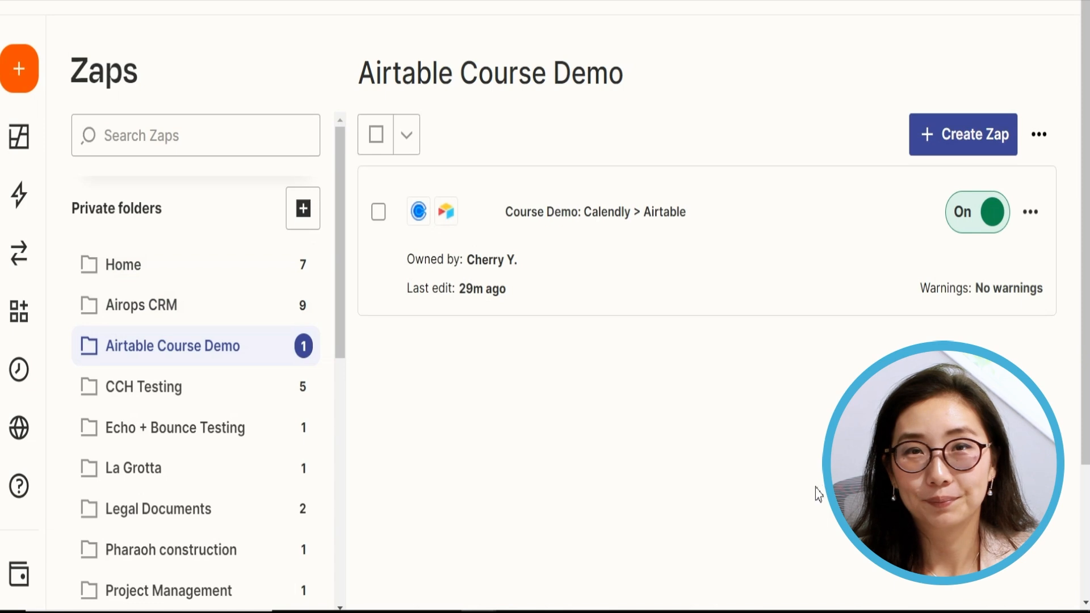
In Zapier, create a new Zap in the Airtable Course Demo folder with the latest Airtable app as its trigger.
left_click(966, 154)
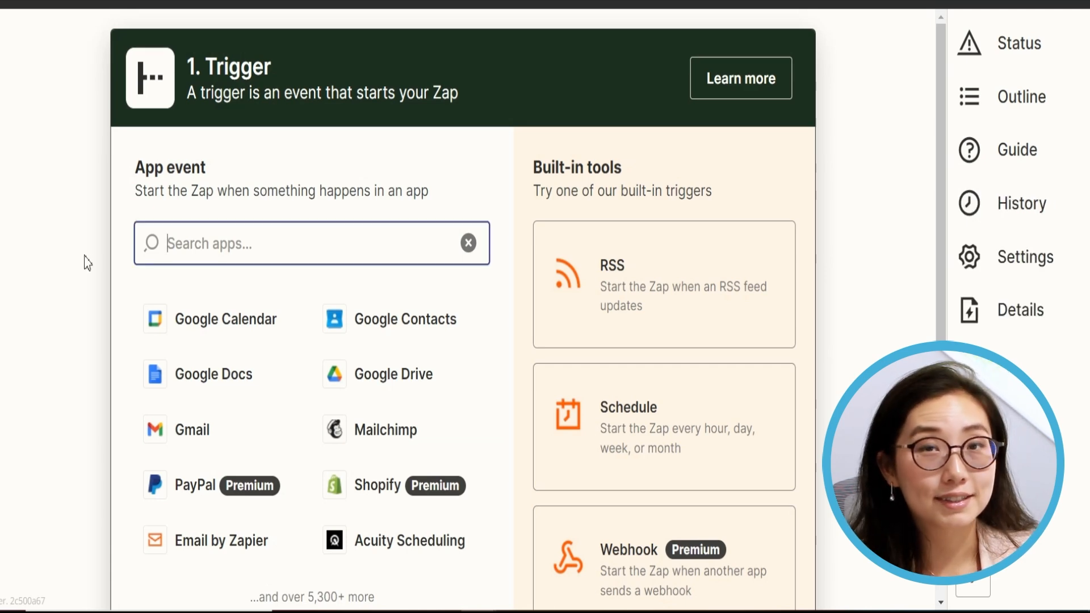
type("airtable")
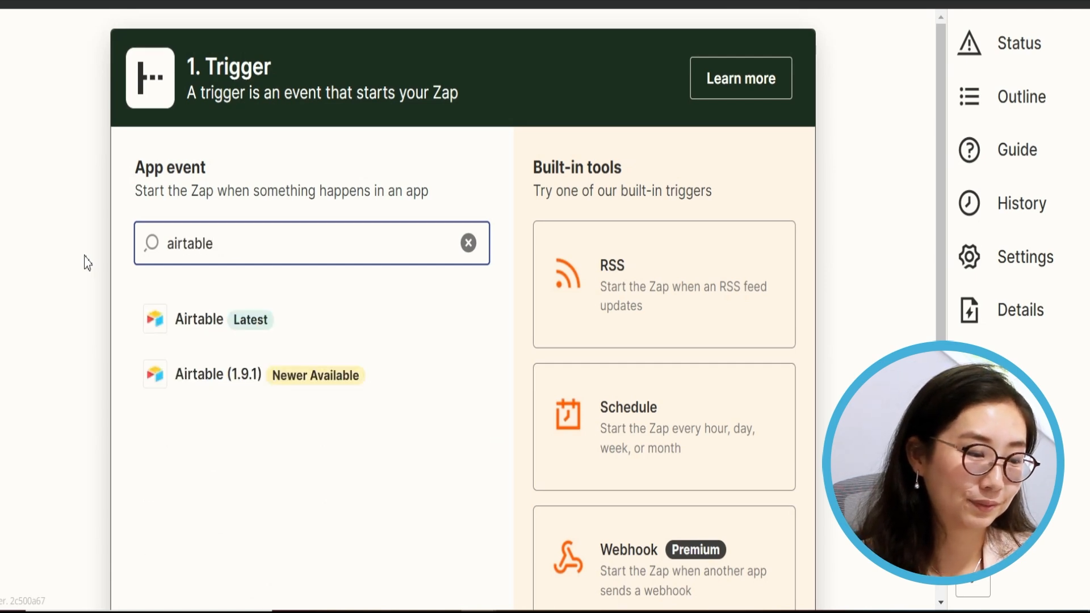
left_click(255, 328)
Set the Airtable trigger's event to New Record.
left_click(326, 330)
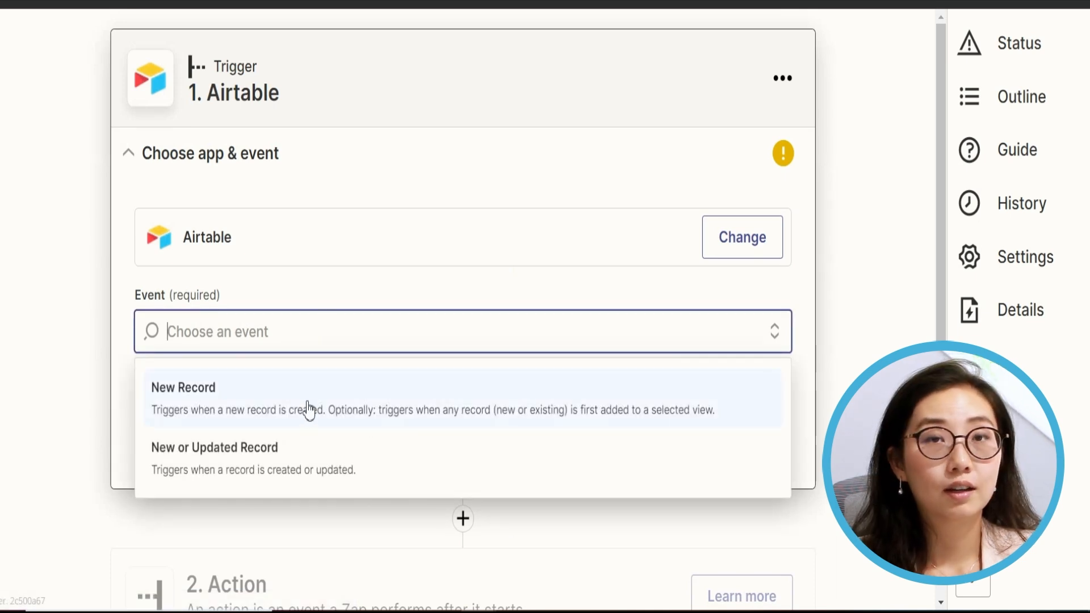
key("Escape")
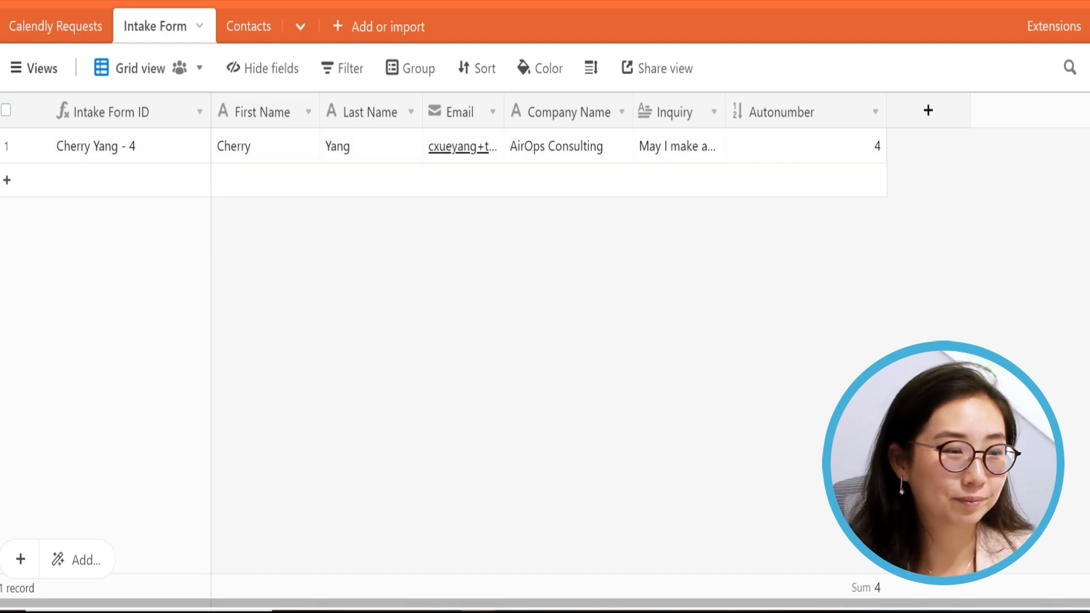
left_click(55, 26)
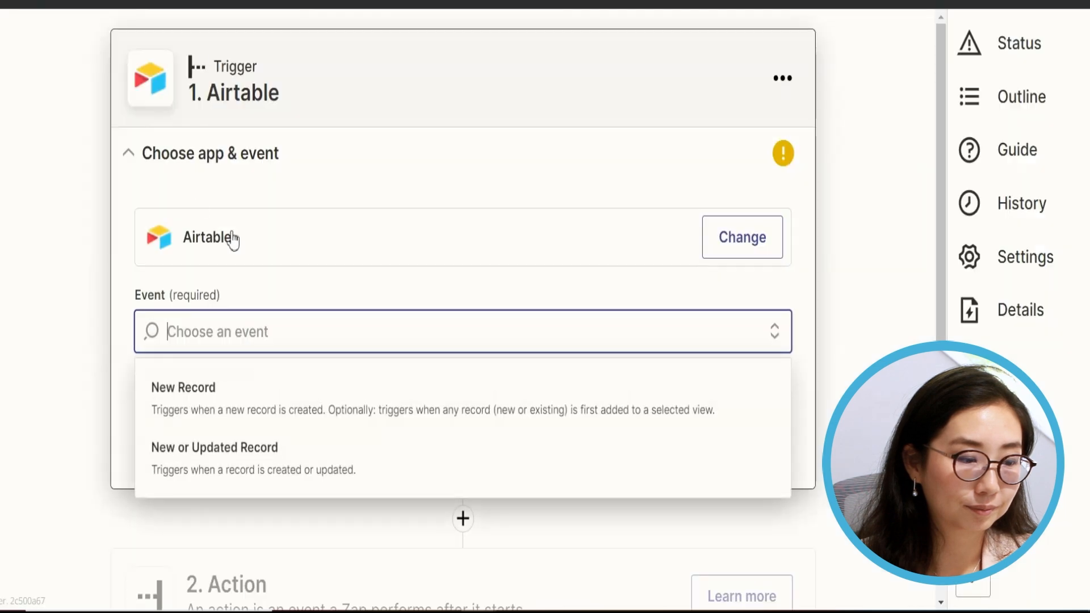
left_click(223, 400)
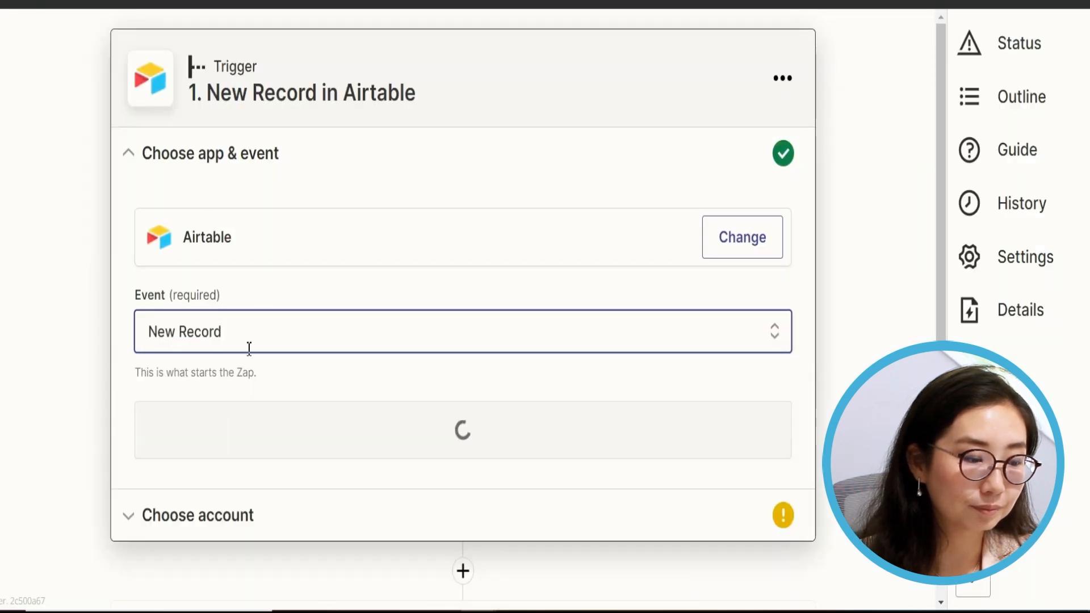
scroll(293, 318, "down", 3)
left_click(300, 245)
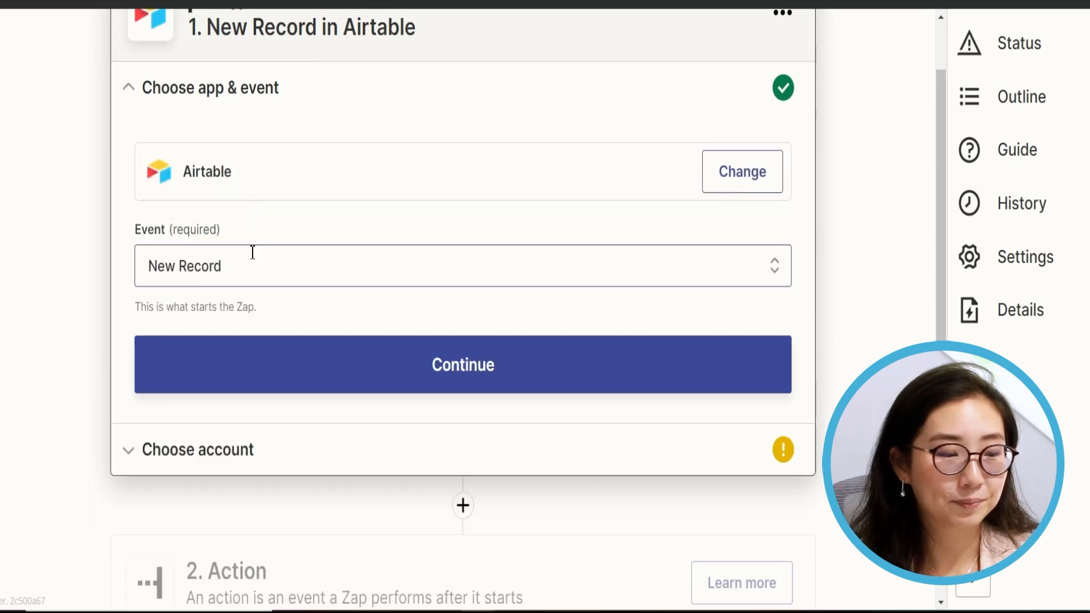
Connect the trigger to the personal Airtable account used in 25 Zaps and continue to the trigger setup.
left_click(299, 376)
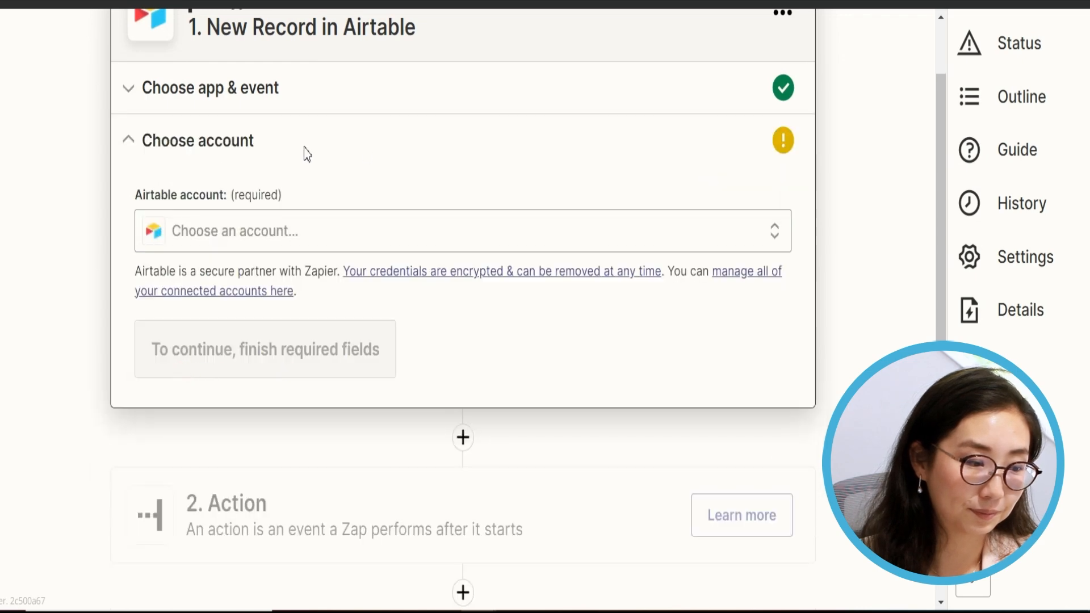
left_click(248, 236)
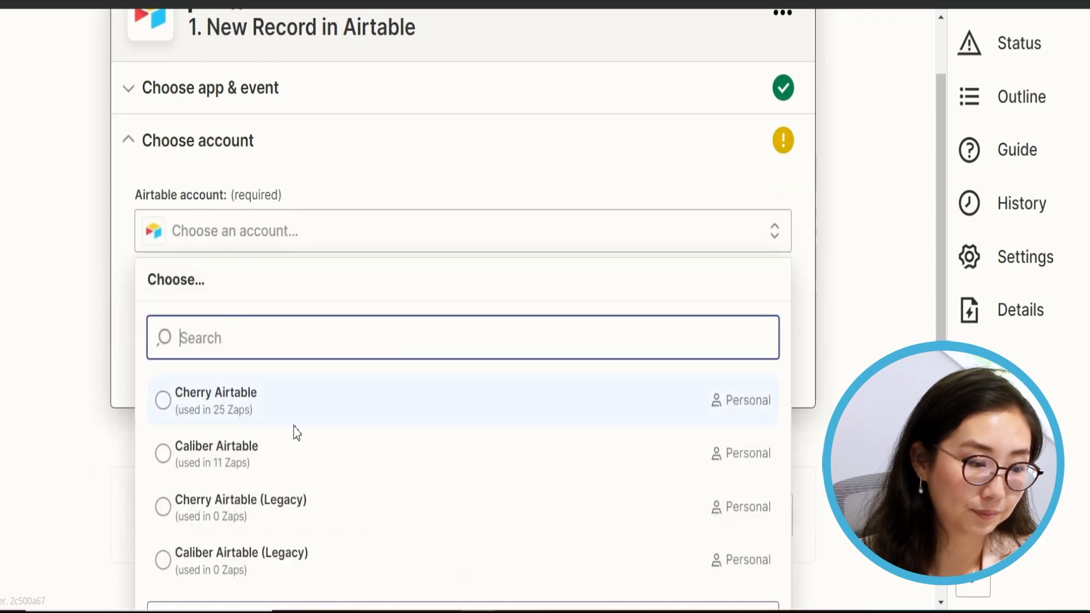
left_click(288, 400)
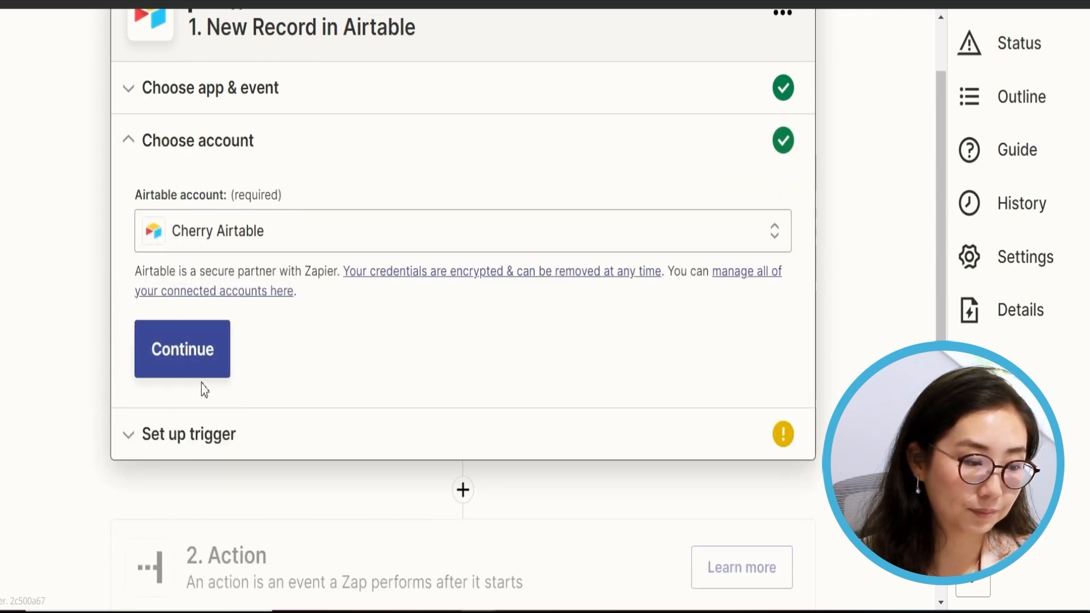
left_click(214, 366)
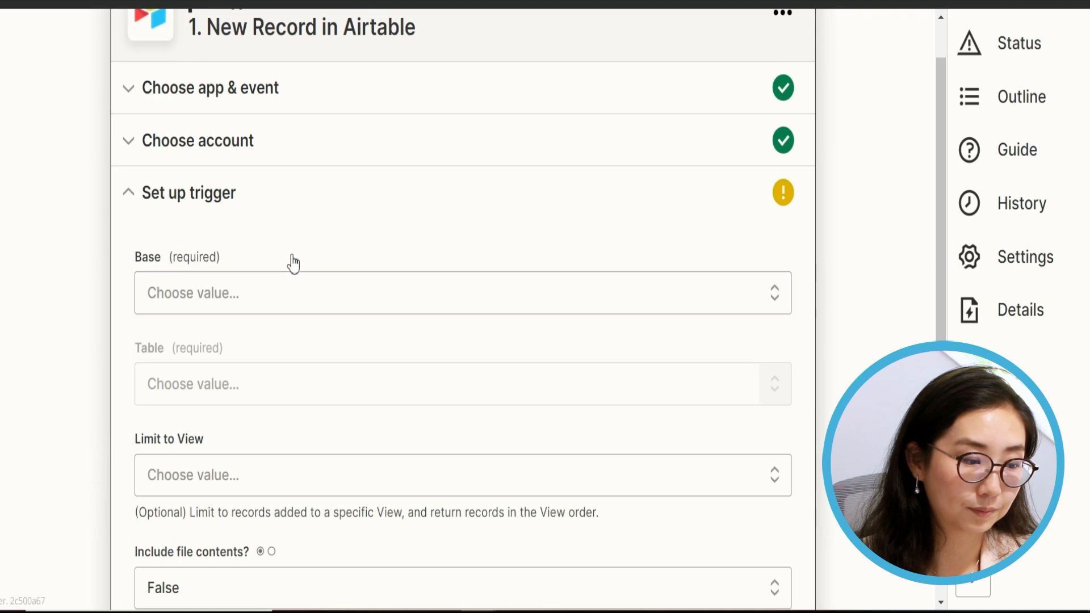
Set the trigger's base to Zapier Demo Base.
left_click(224, 301)
type("zapier")
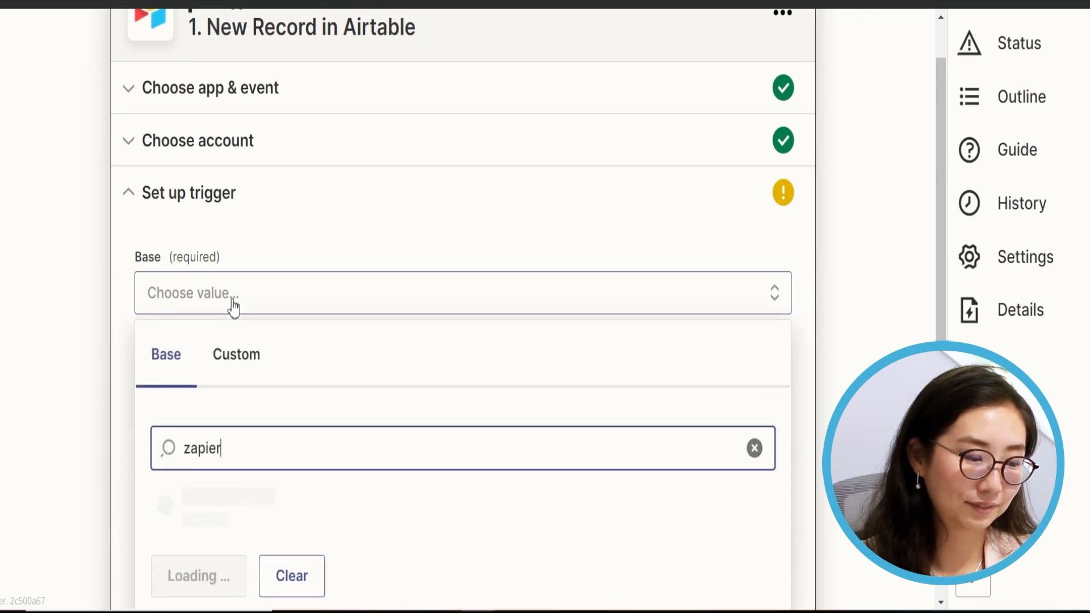
key("Return")
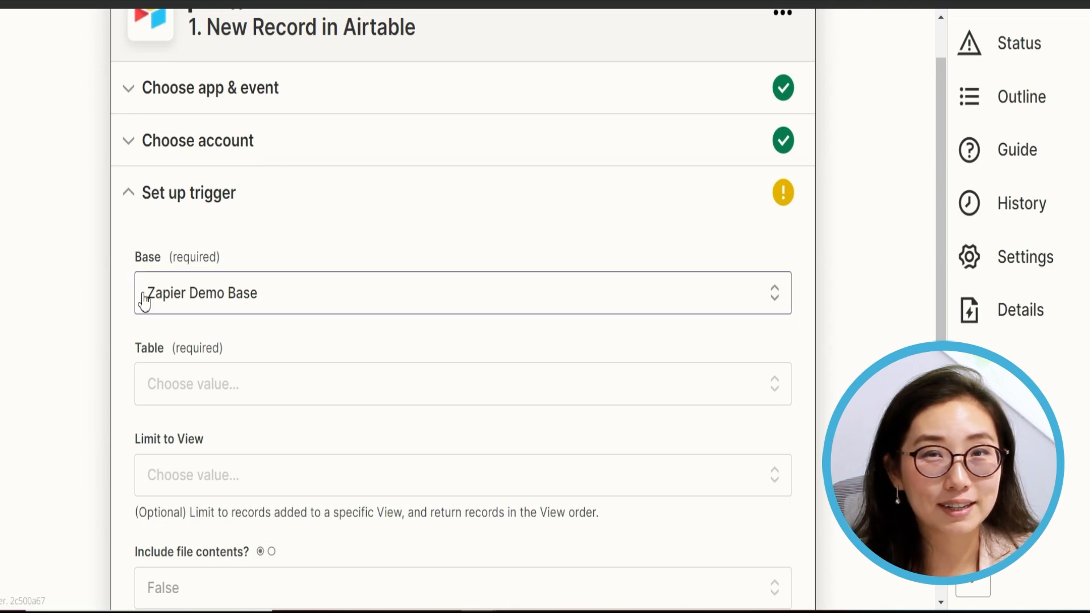
Set the trigger's table to Intake Form, and return from the test stage to the trigger setup.
left_click(217, 381)
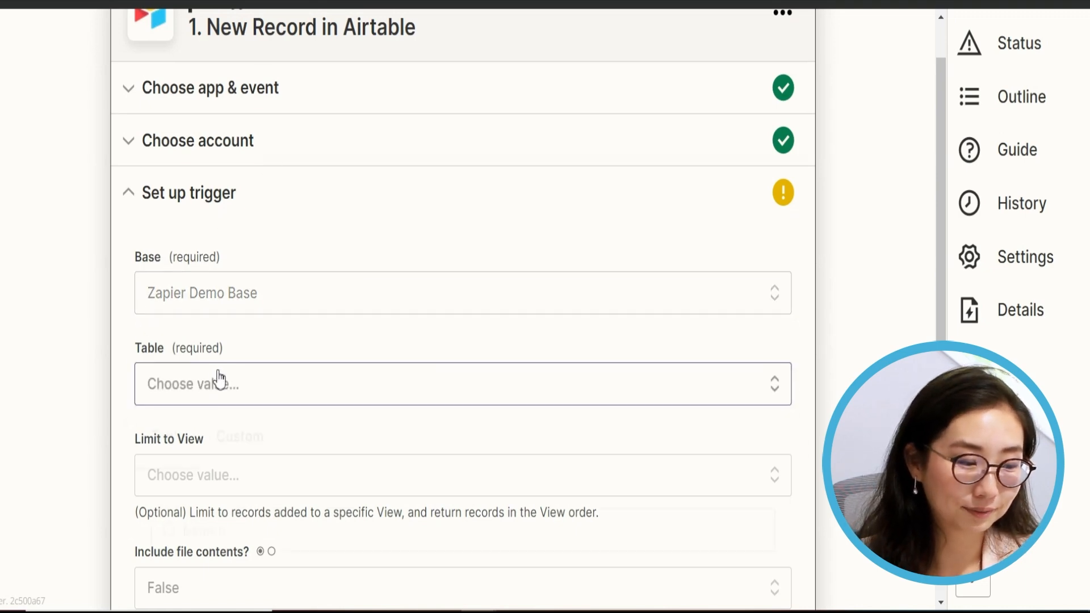
type("iont")
key("BackSpace")
key("BackSpace")
key("BackSpace")
key("BackSpace")
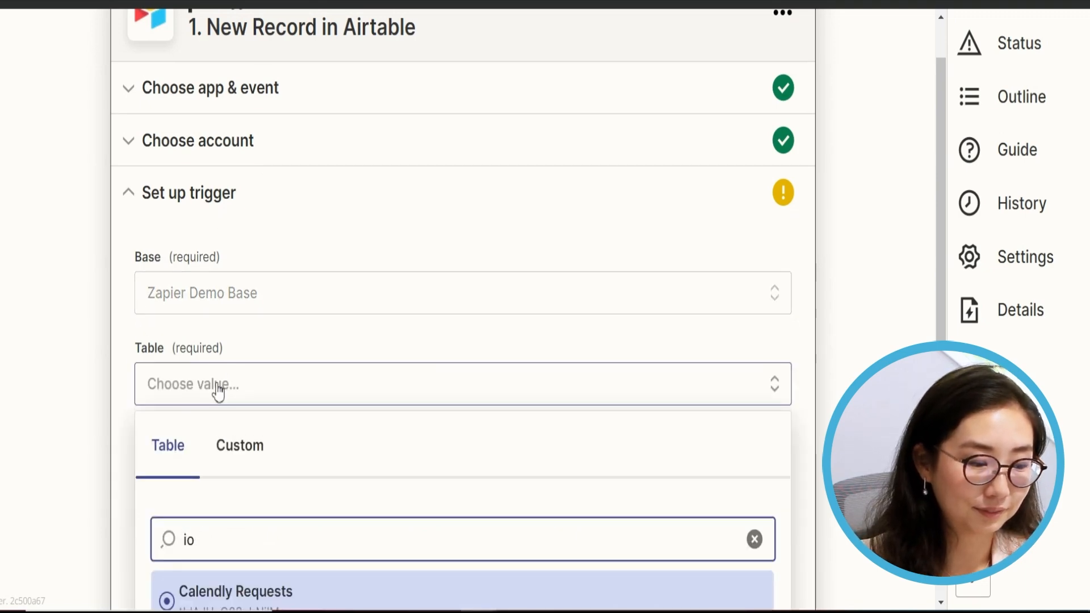
type("intake form")
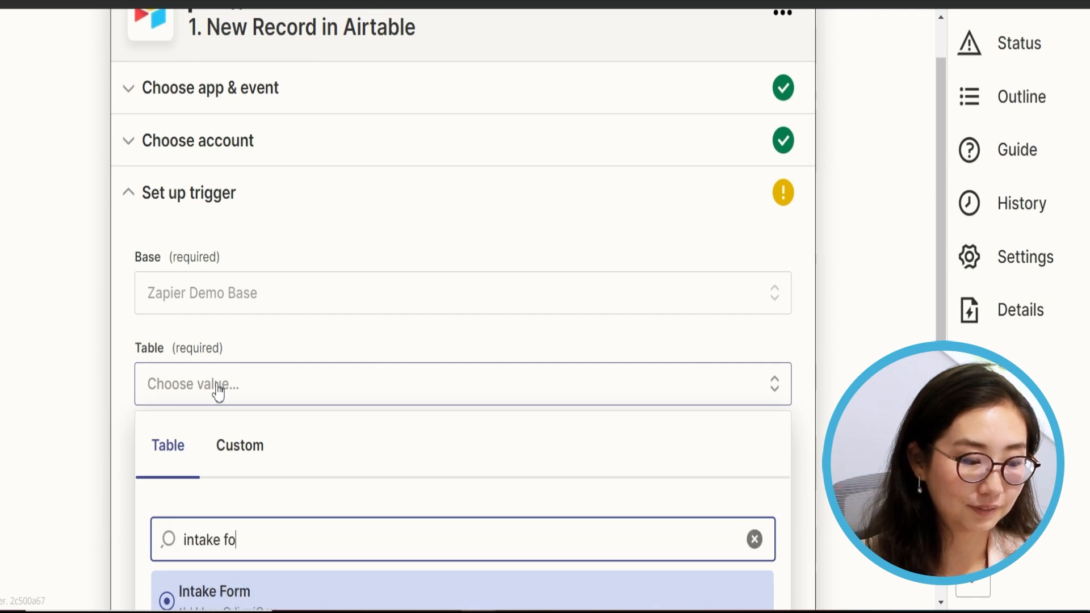
left_click(267, 597)
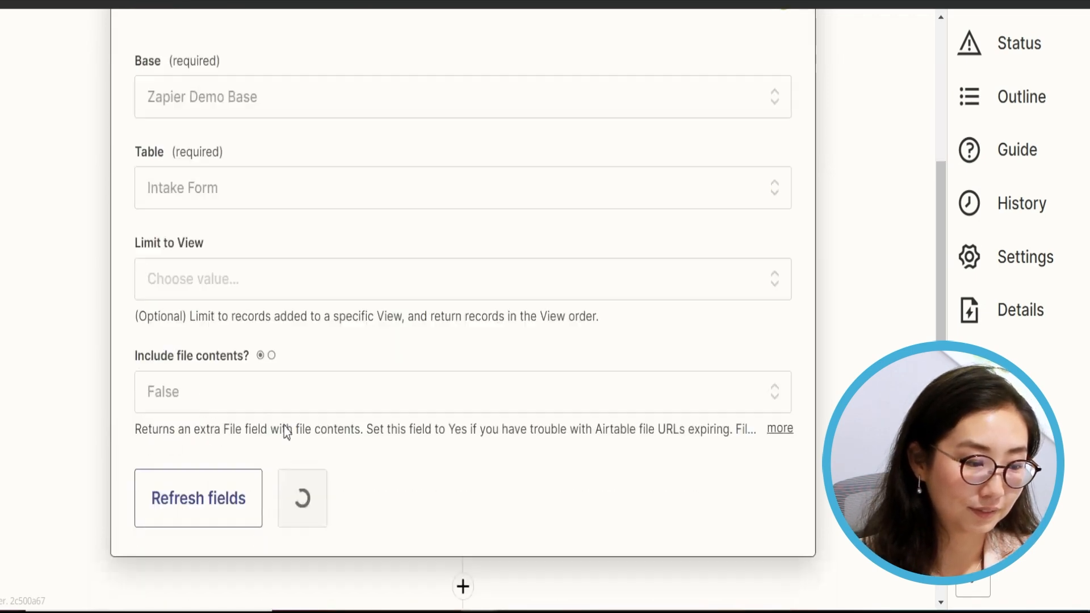
left_click(237, 122)
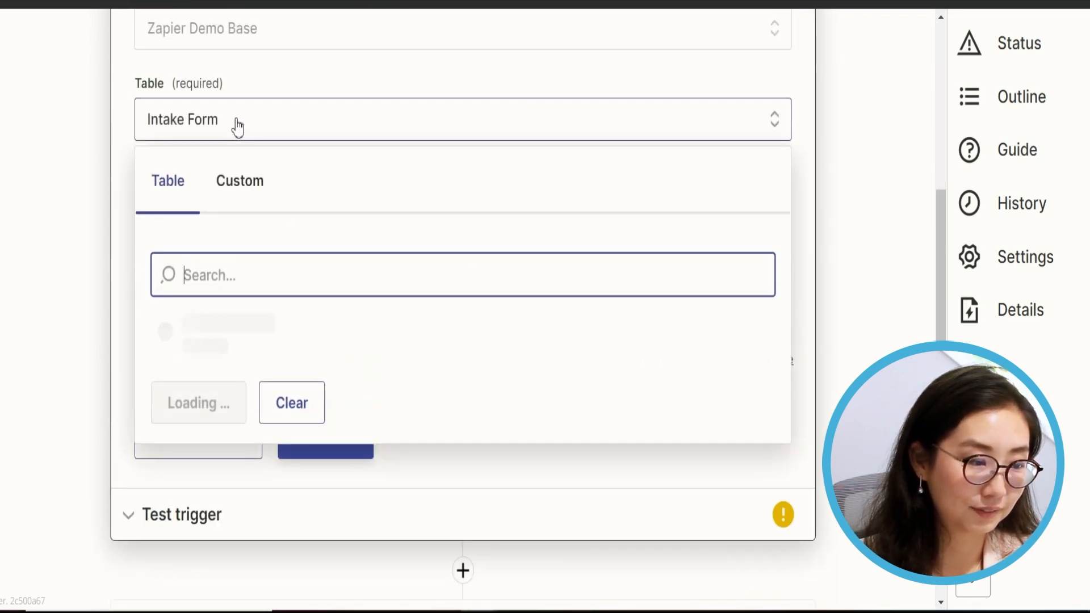
left_click(78, 134)
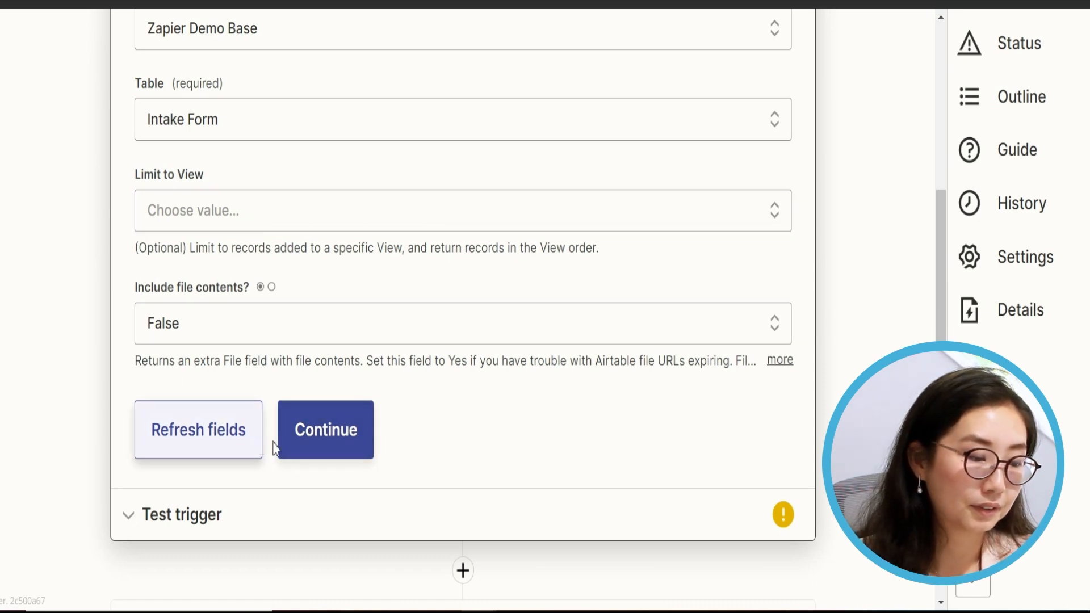
left_click(328, 448)
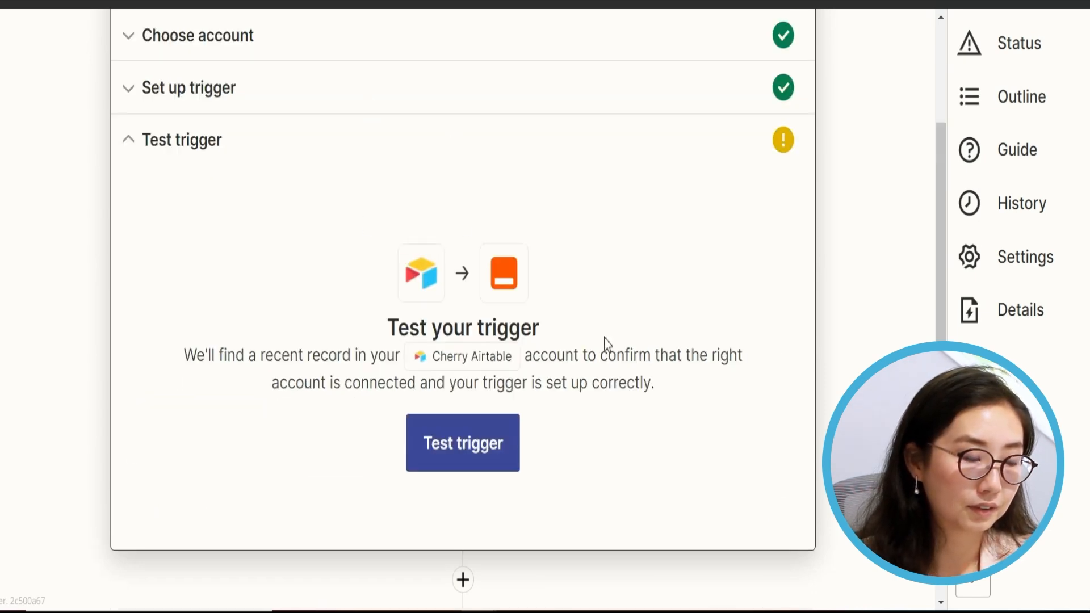
left_click(199, 100)
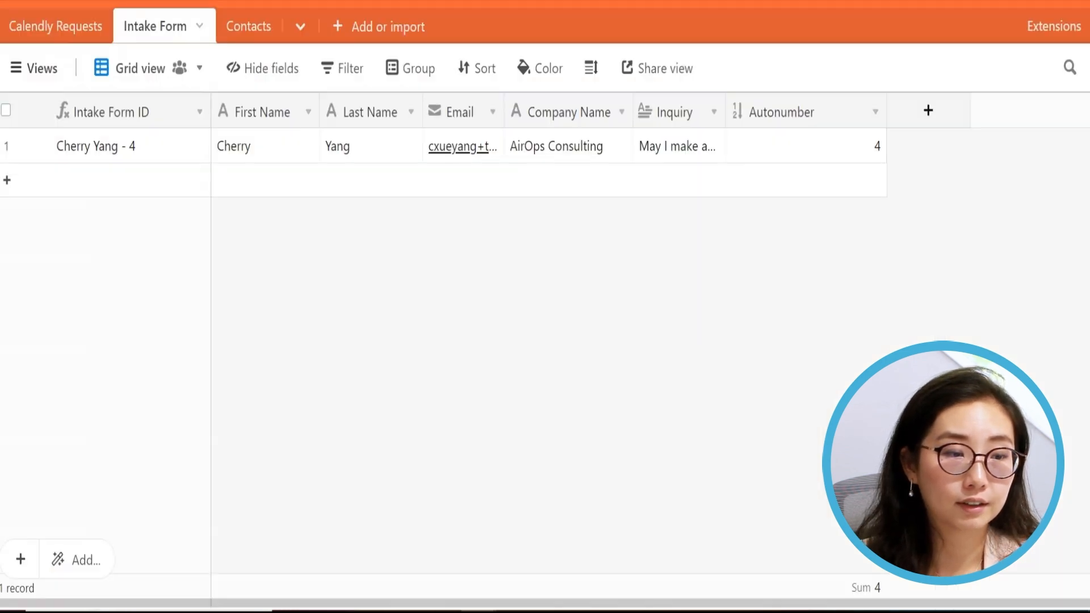
In Airtable, create a collaborative grid view named "Zapier Trigger: Create or Update Contact" in the Intake Form table.
left_click(26, 75)
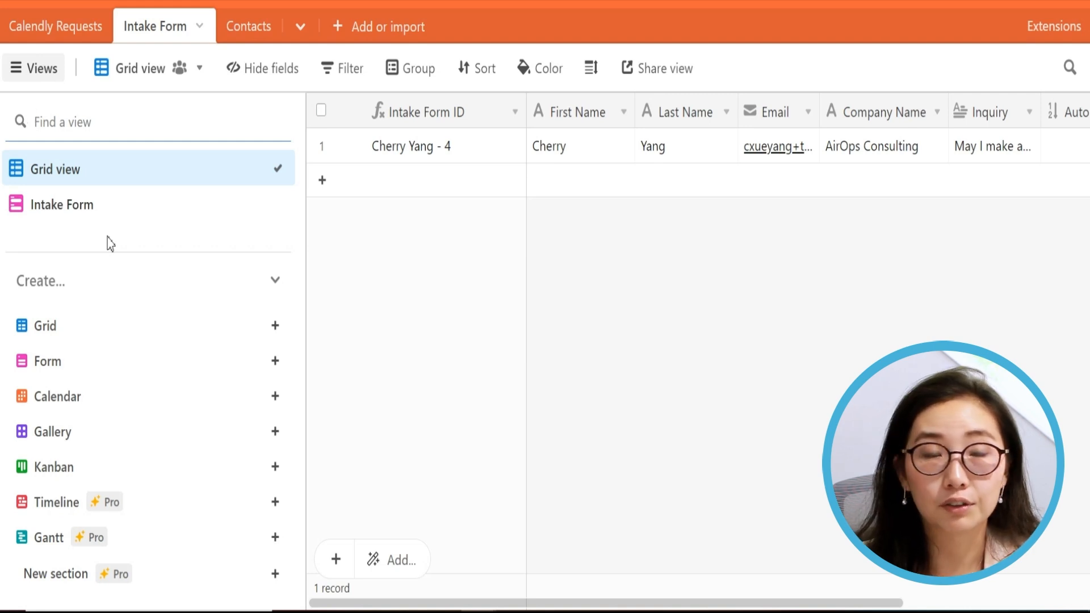
mouse_move(75, 335)
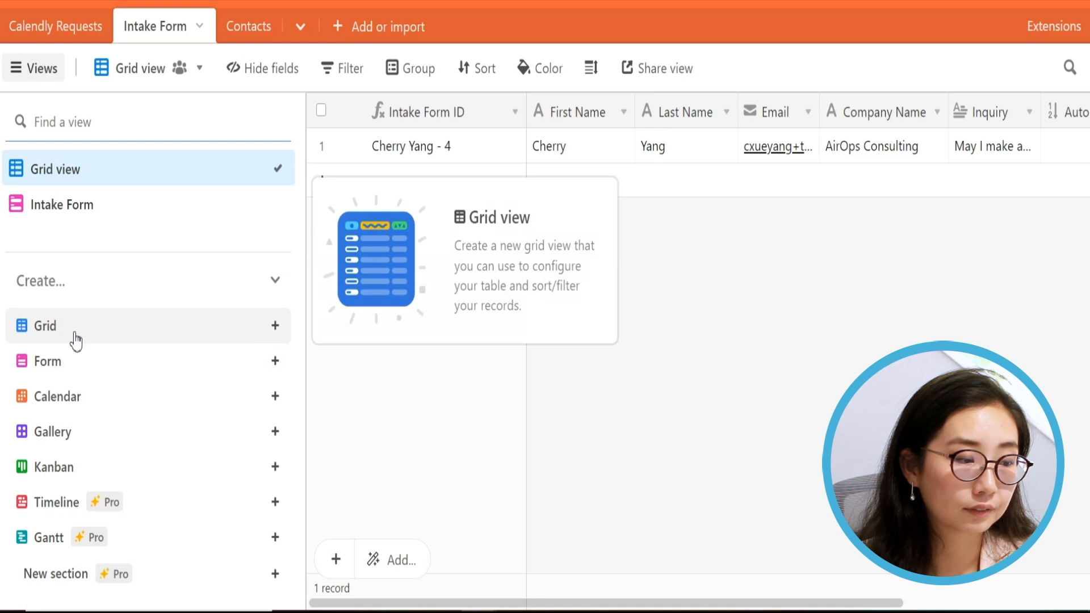
left_click(76, 340)
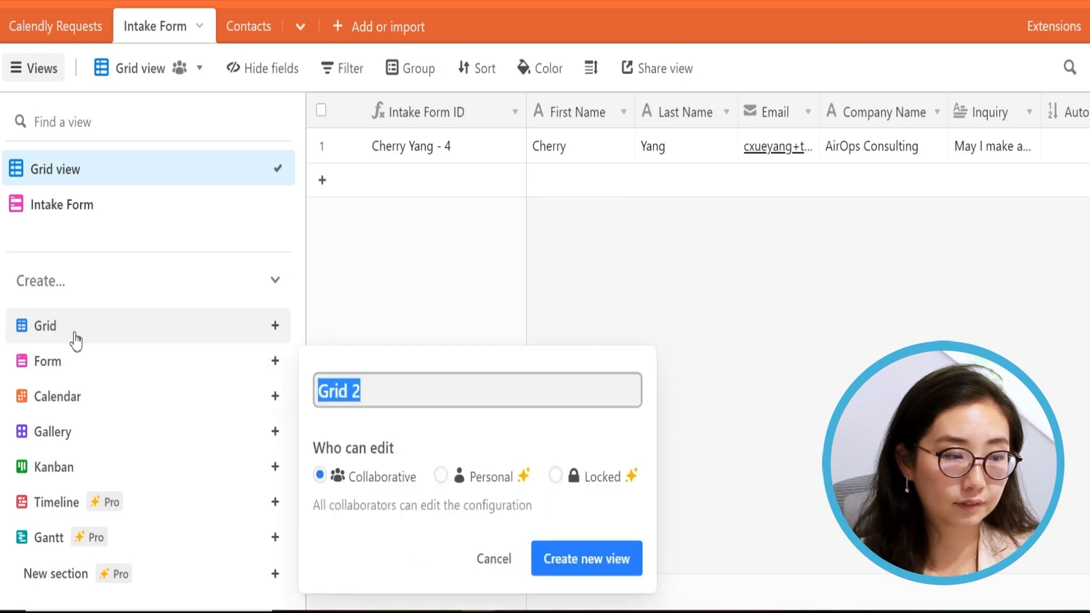
type("Zapier ")
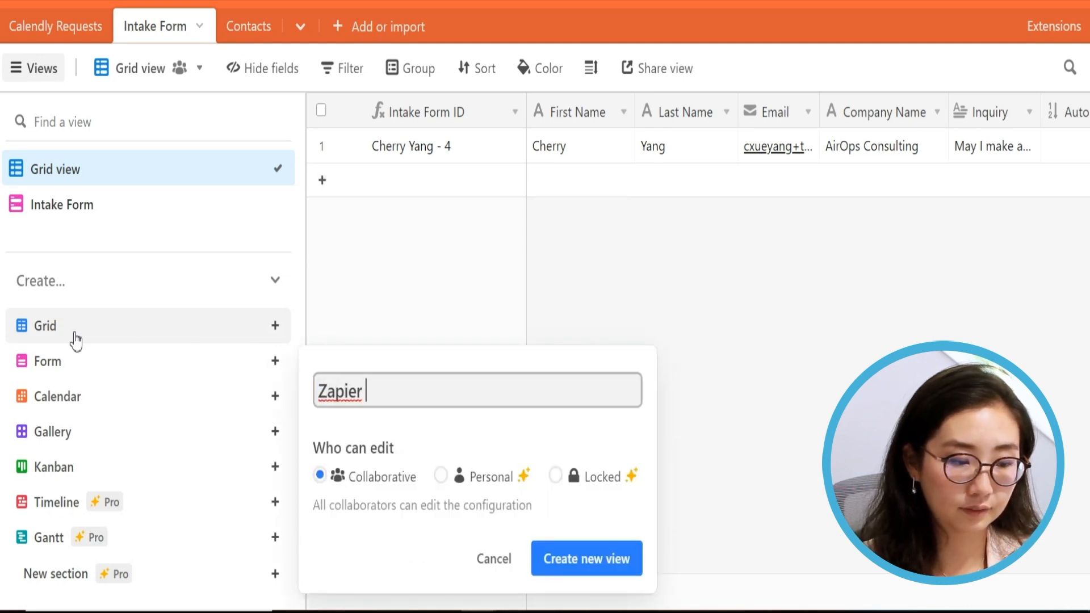
type("Trigger")
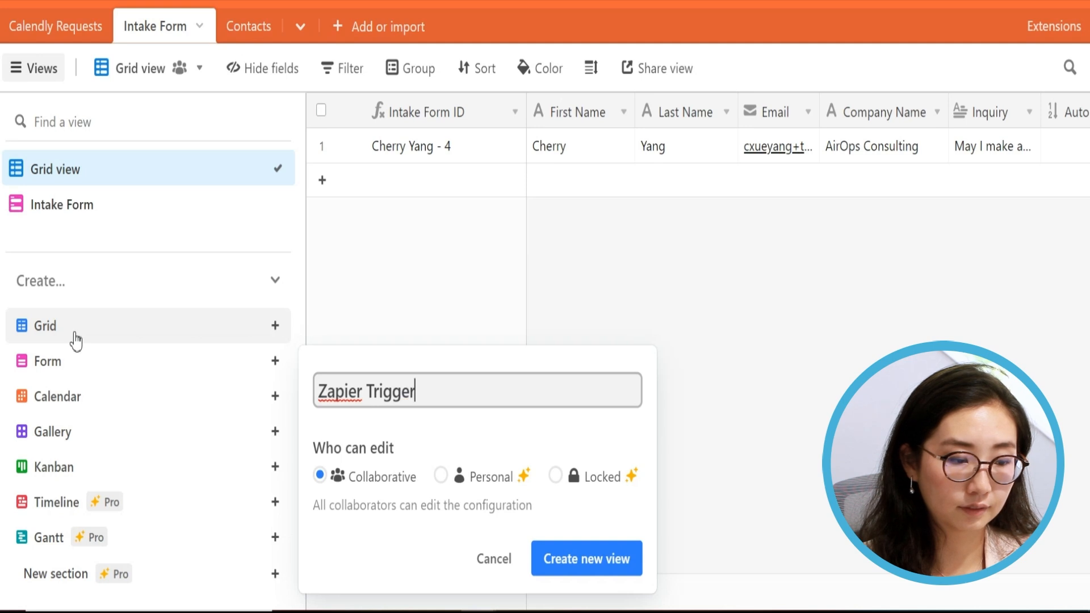
type(": Create or Update Contact")
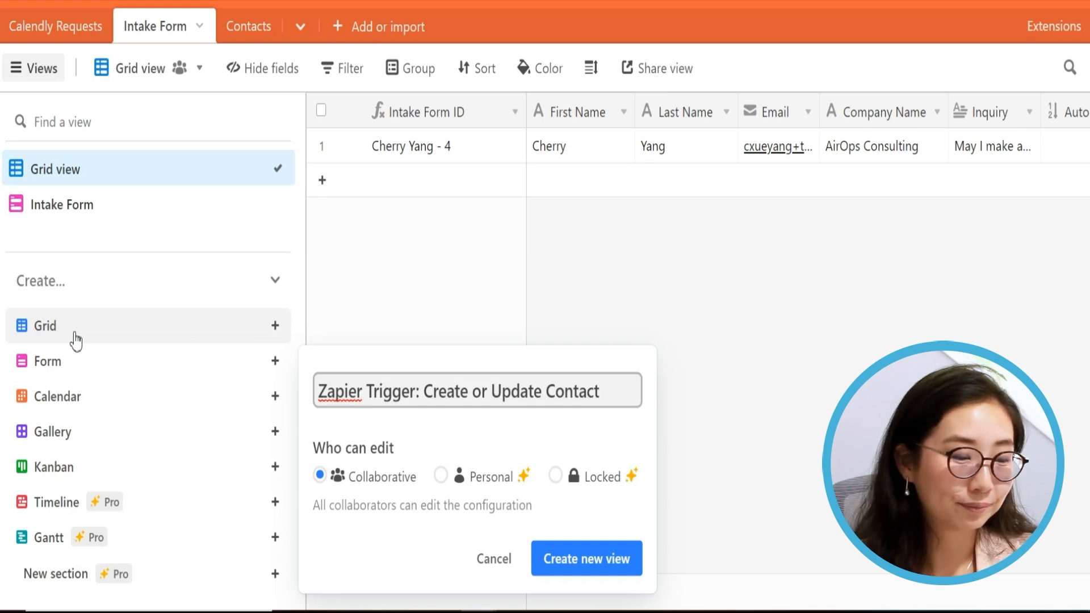
key("Return")
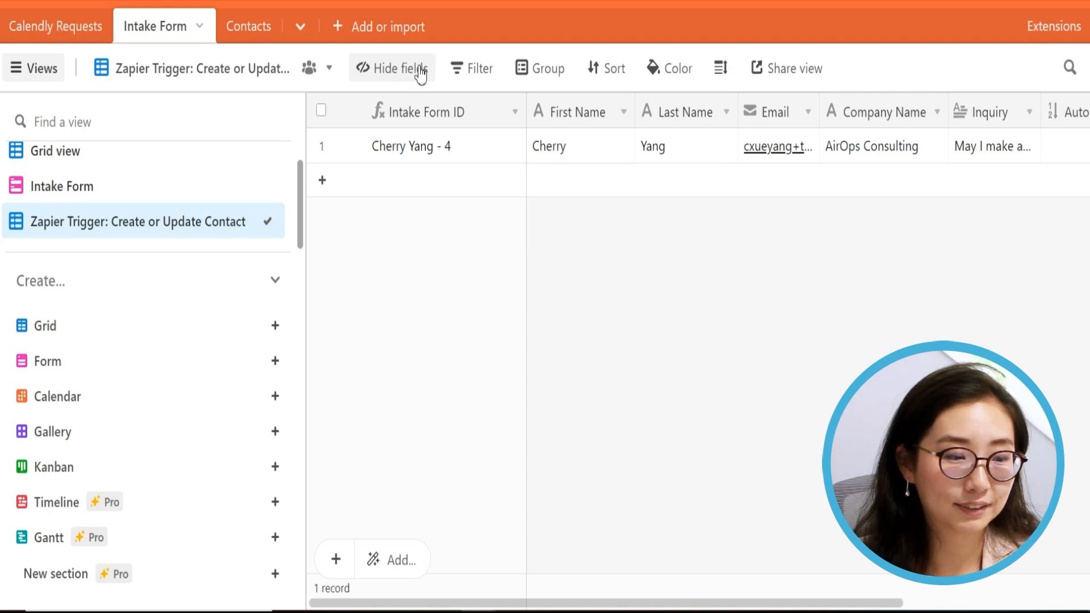
Filter the new view to show records where First Name is not empty.
left_click(410, 72)
left_click(474, 69)
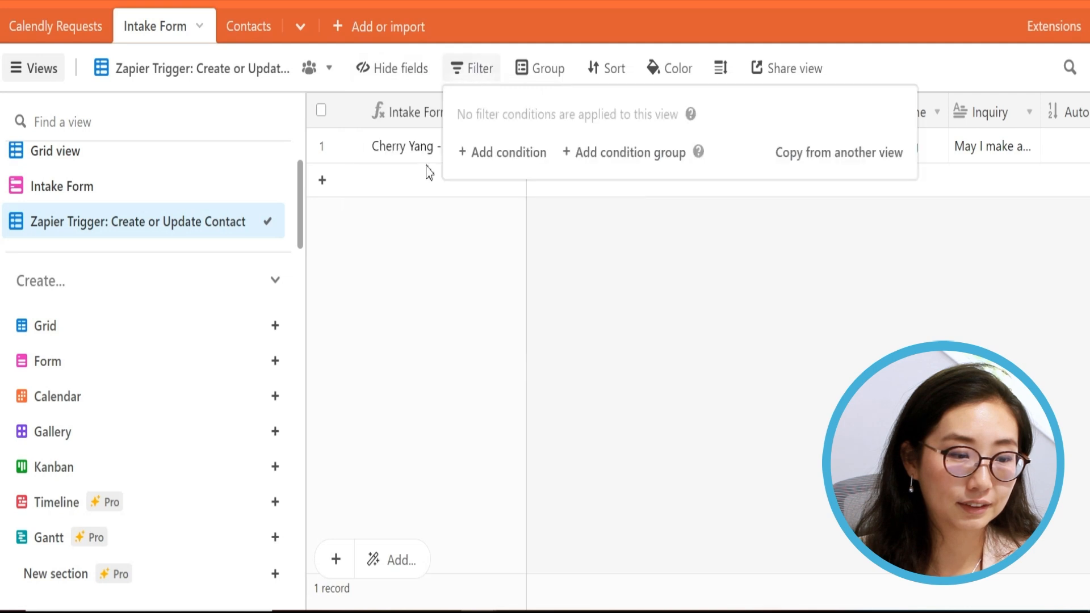
left_click(501, 151)
left_click(577, 155)
type("first")
key("Return")
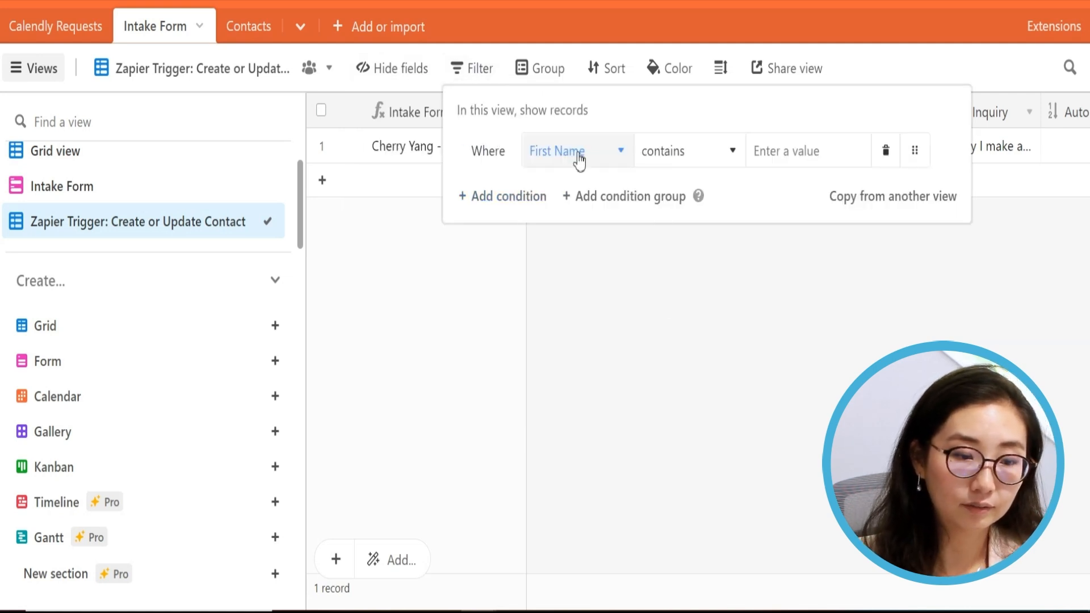
left_click(678, 151)
left_click(677, 409)
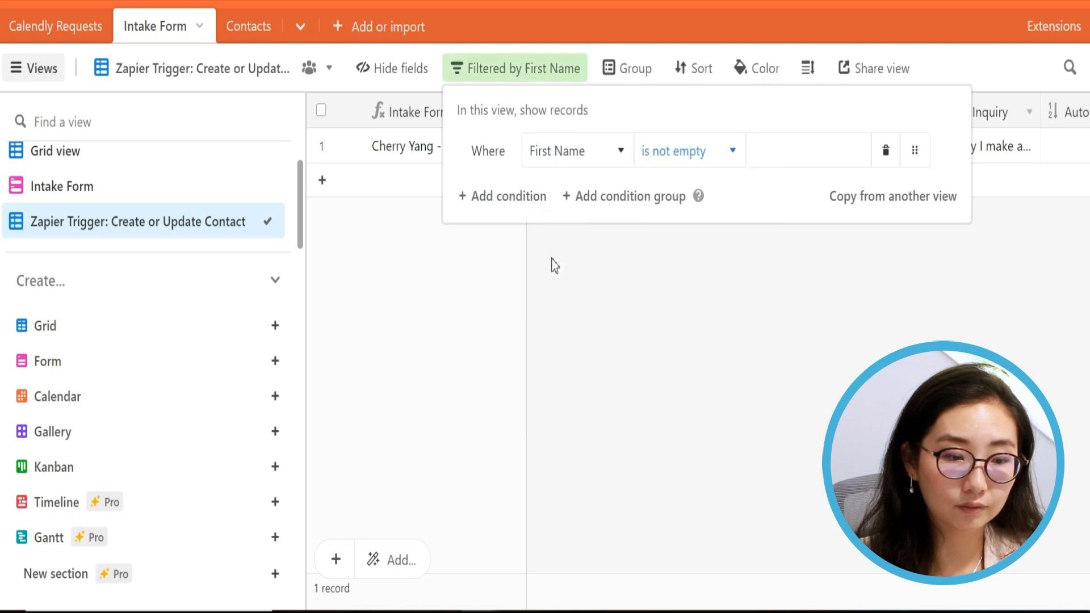
Add an "and" filter condition requiring that Last Name is not empty.
left_click(494, 196)
left_click(559, 196)
type("la")
key("Return")
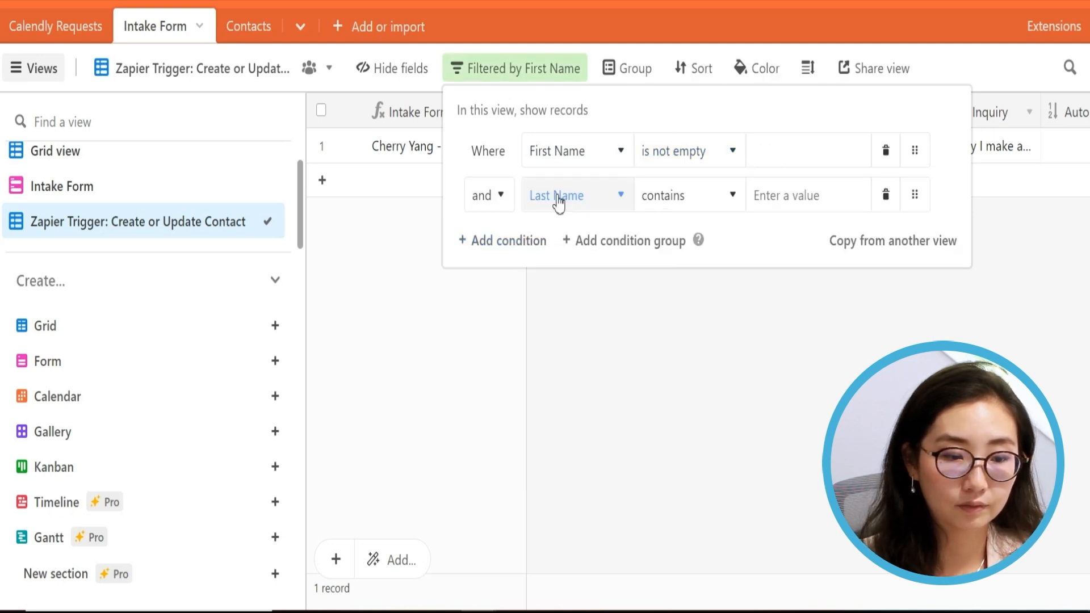
left_click(703, 199)
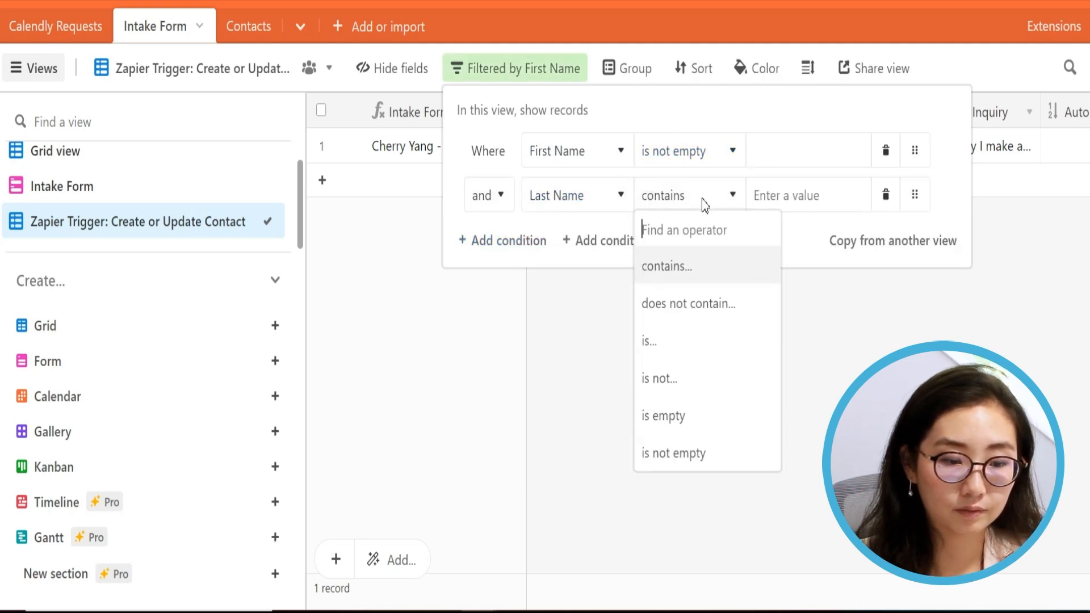
left_click(690, 453)
Add a third filter condition requiring that Email is not empty, and close the filter settings.
left_click(535, 248)
left_click(571, 244)
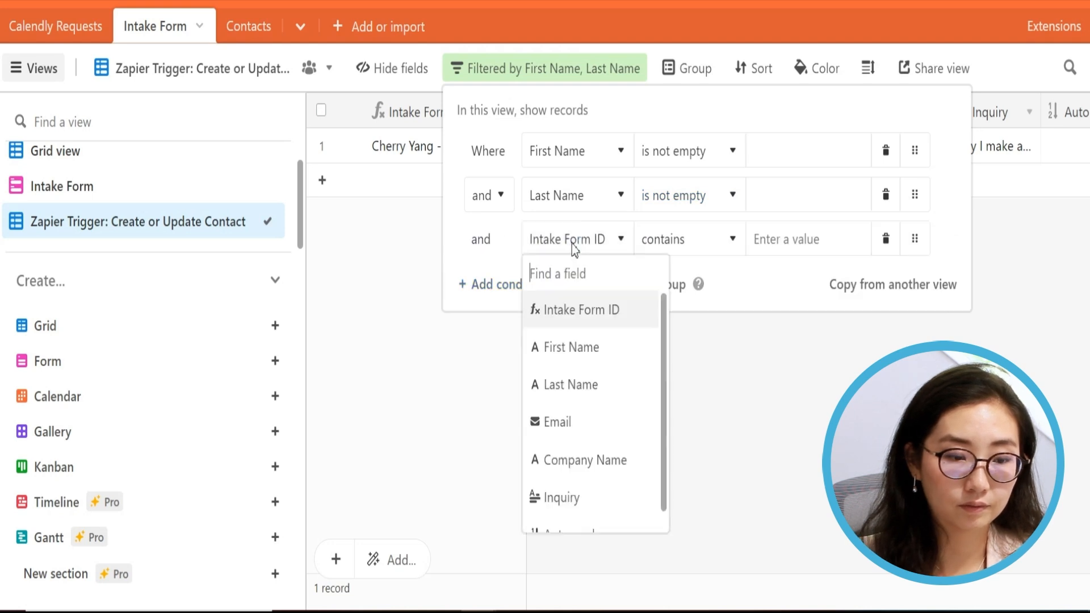
type("emai")
key("Return")
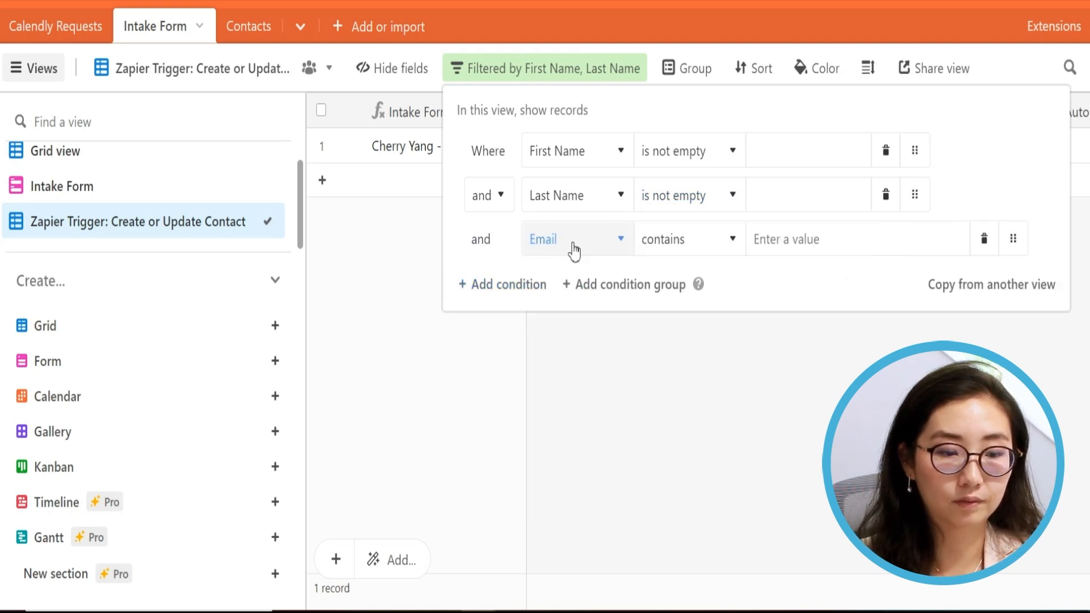
left_click(706, 243)
left_click(683, 498)
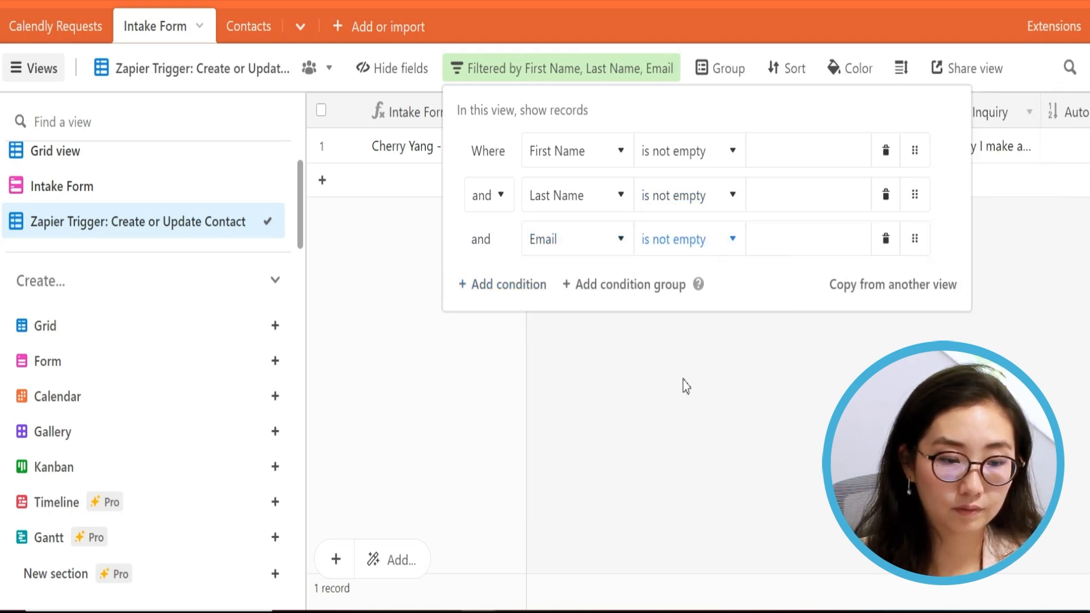
left_click(672, 404)
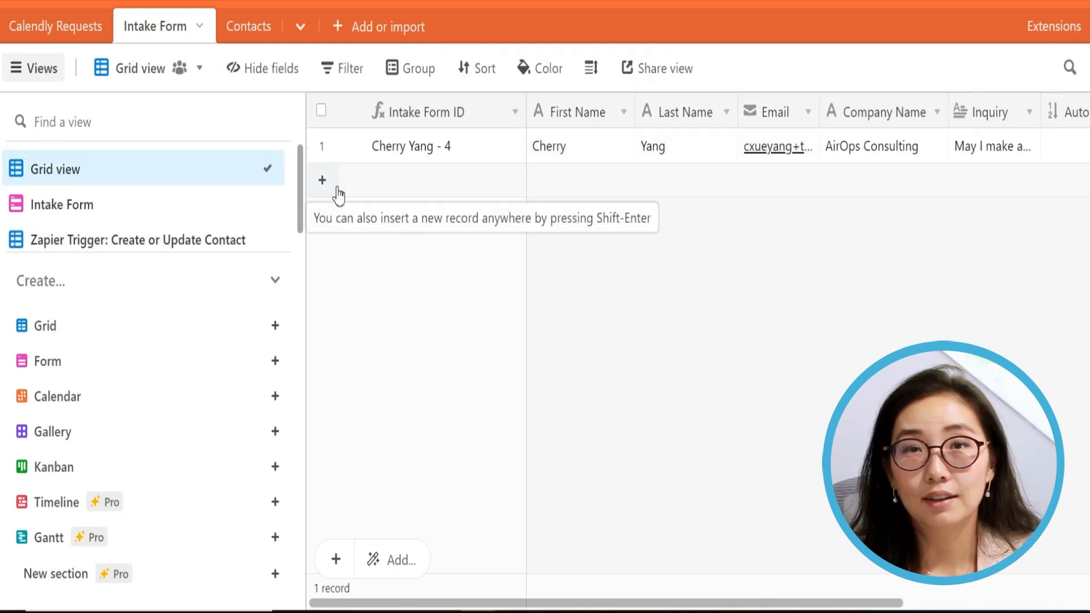
Add two blank records in the Intake Form table's Grid view and check them against the filtered Zapier Trigger view.
mouse_move(109, 260)
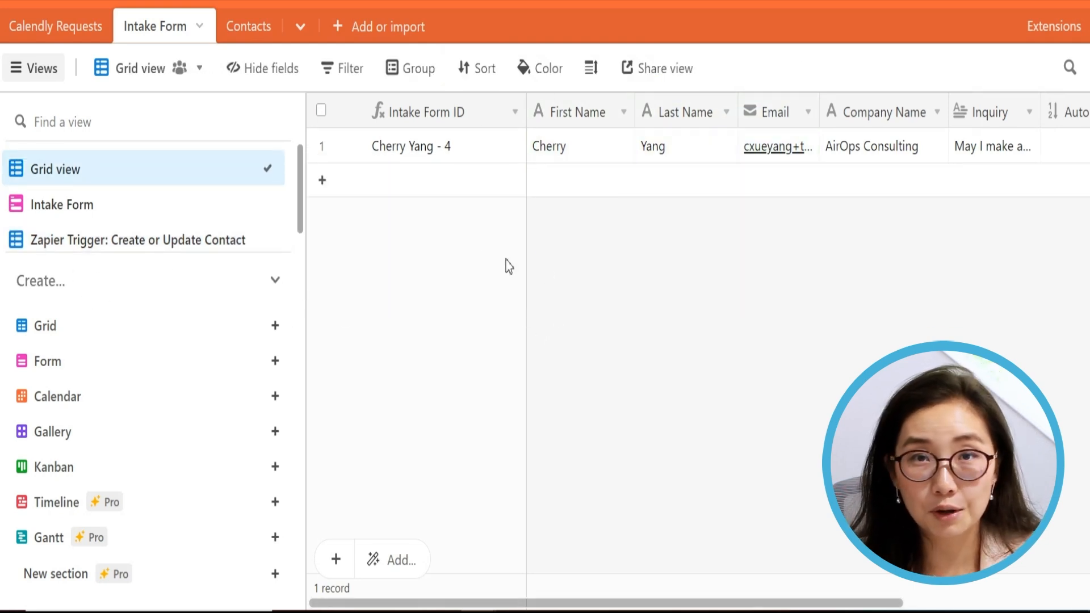
left_click(323, 181)
left_click(322, 213)
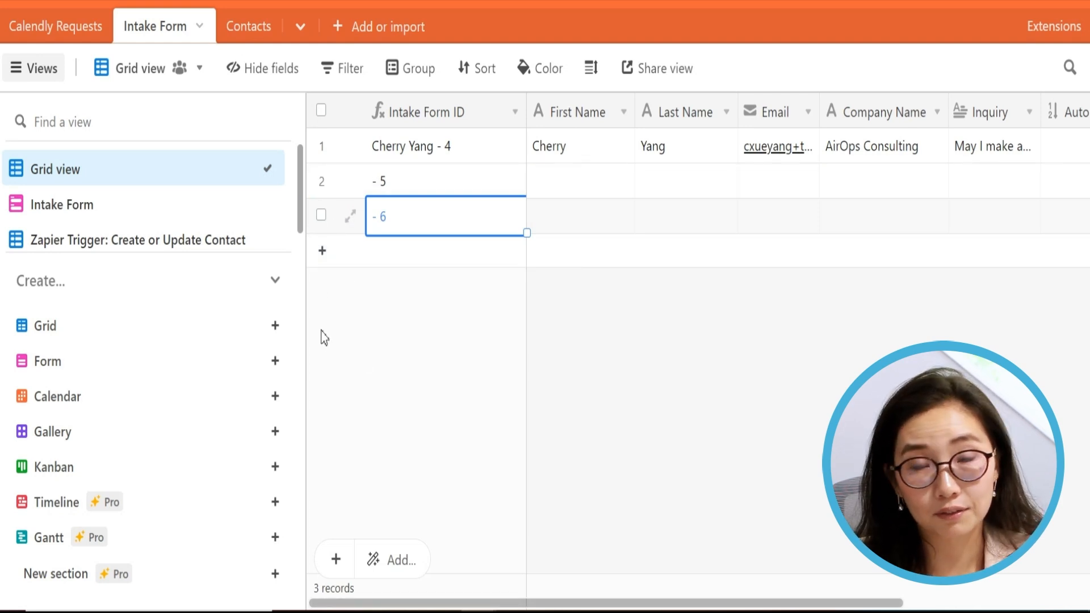
left_click(189, 239)
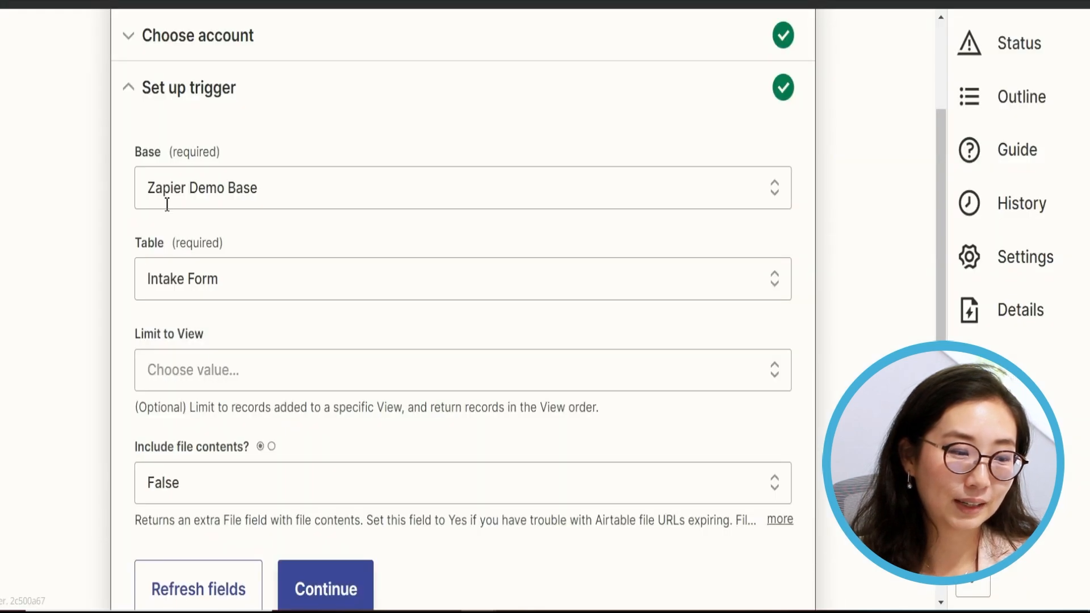
In Zapier, limit the trigger to the "Zapier Trigger: Create or Update Contact" view.
left_click(289, 381)
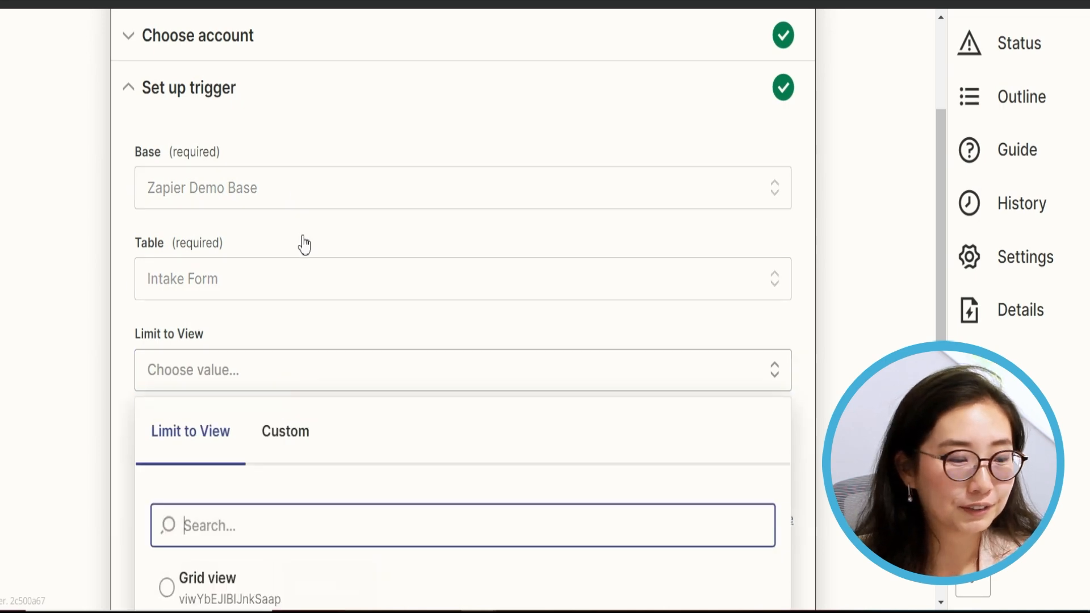
scroll(304, 243, "down", 5)
left_click(270, 389)
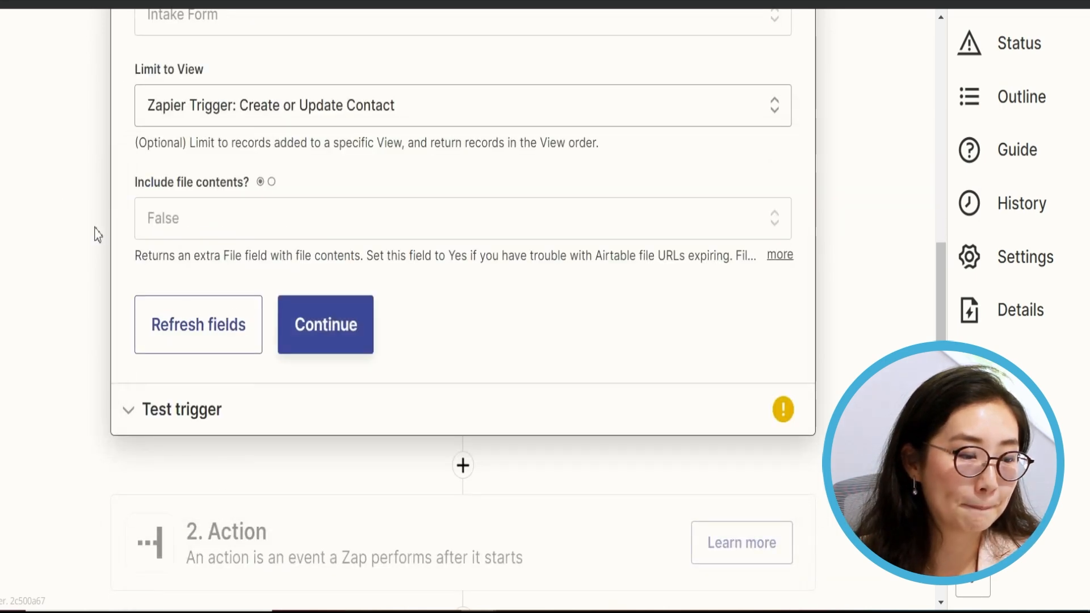
Continue to the trigger test, run it, and review the sample record pulled from Airtable.
left_click(326, 340)
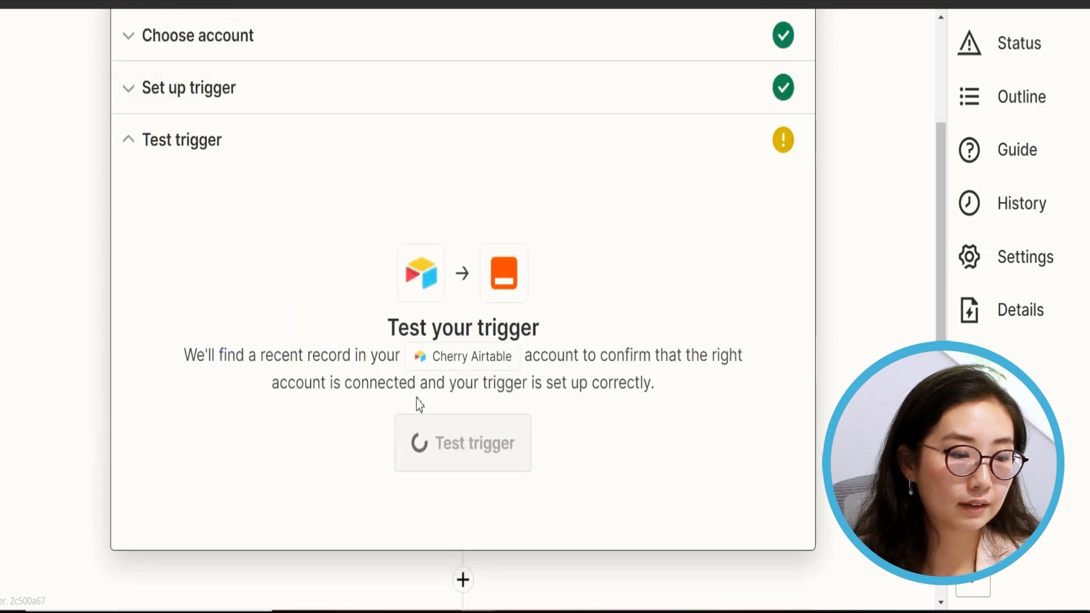
left_click(427, 443)
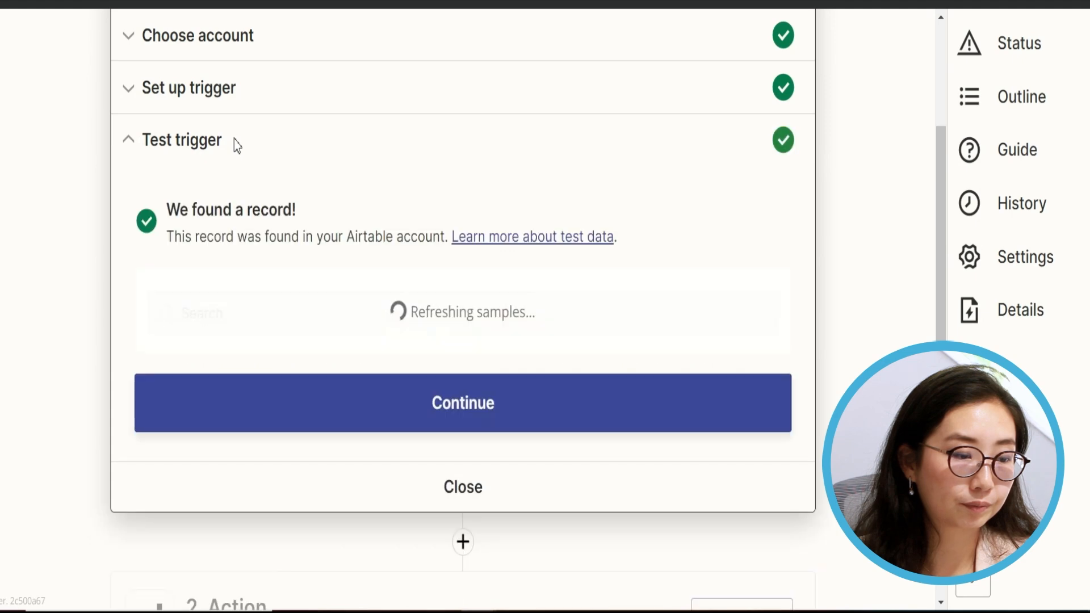
scroll(309, 397, "down", 6)
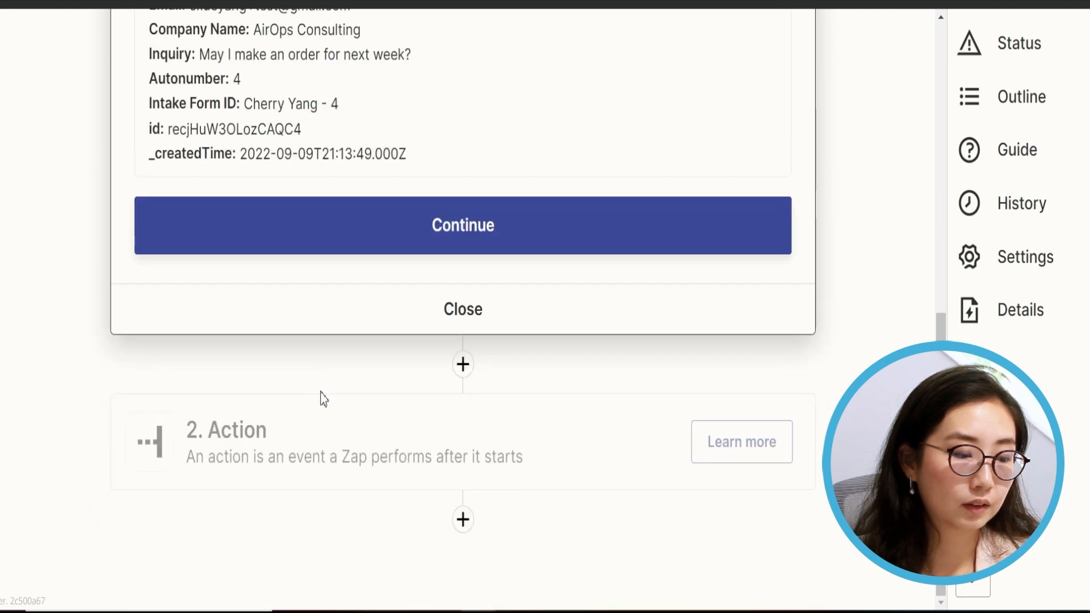
scroll(319, 392, "up", 4)
scroll(319, 392, "up", 4)
scroll(324, 399, "down", 5)
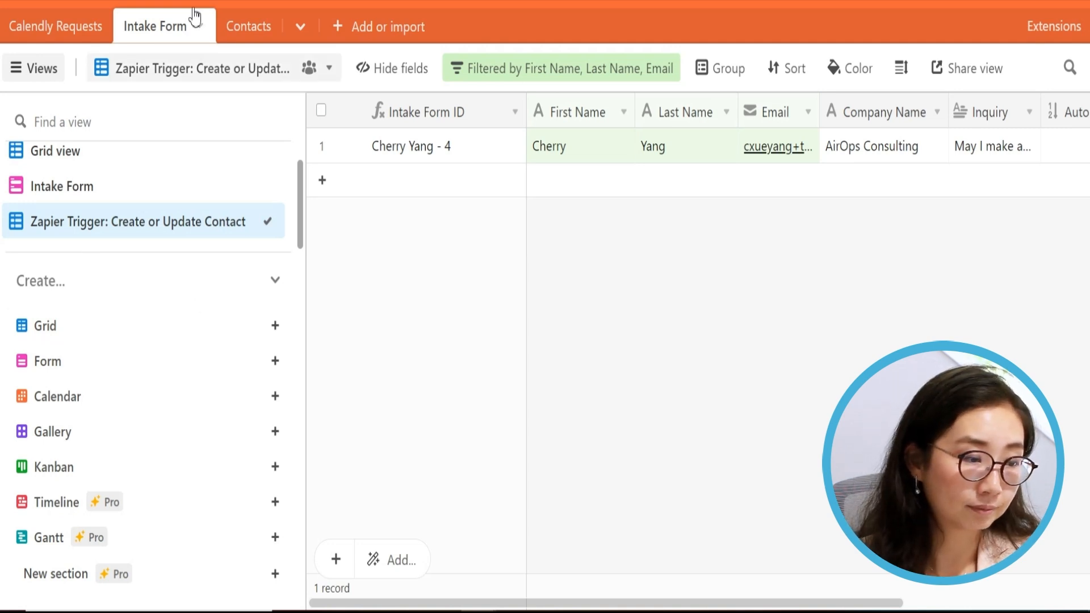
Check the Zapier Trigger view's options in Airtable, and search Google for "lock emoji" to copy the lock symbol.
left_click(331, 74)
mouse_move(260, 148)
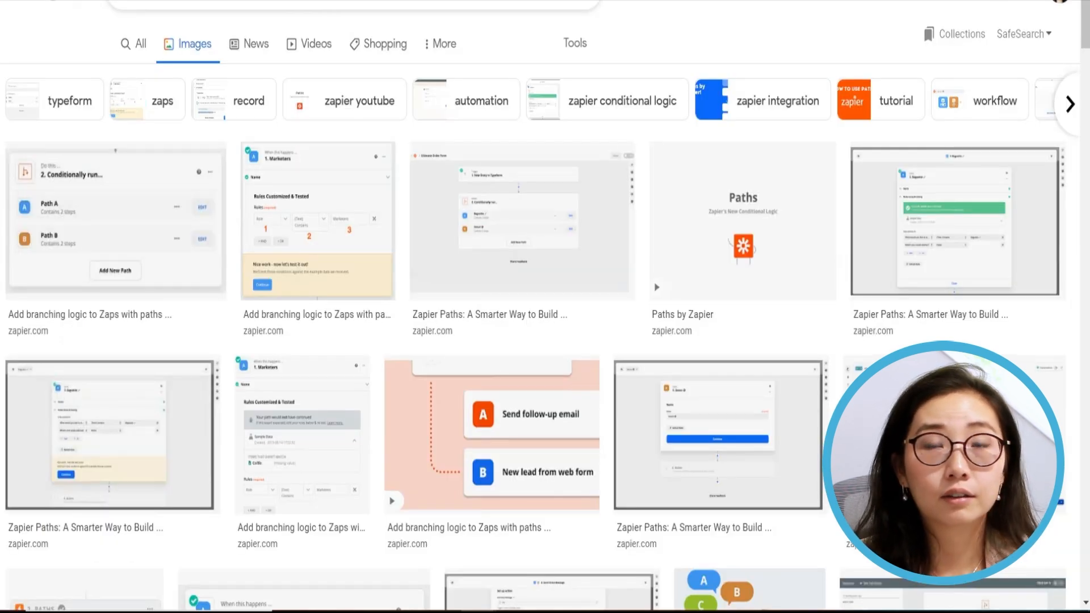
type("lock emoji")
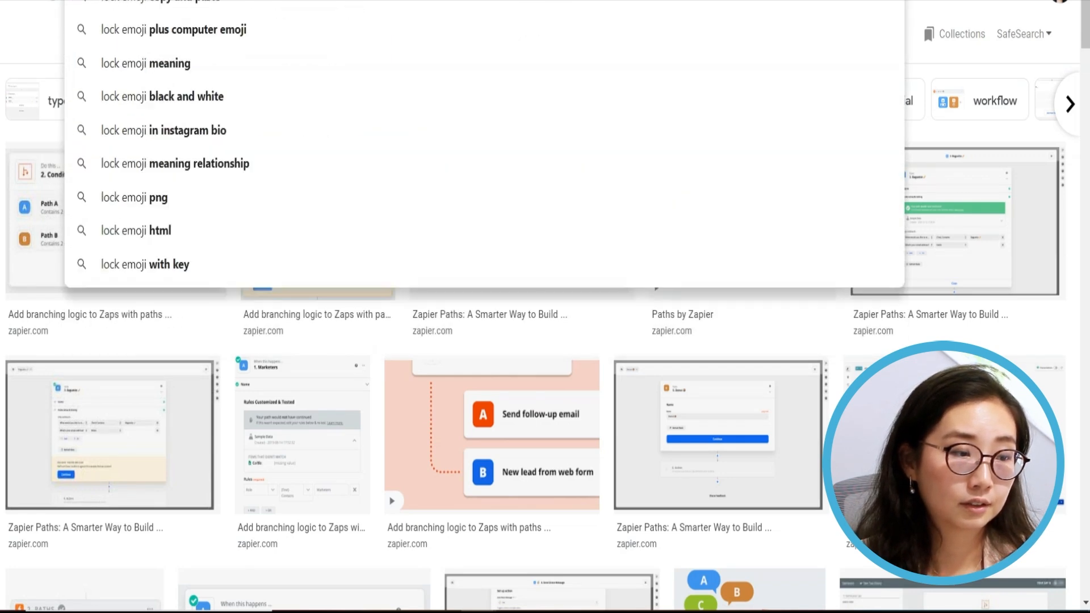
key("Return")
left_click_drag(91, 142, 139, 142)
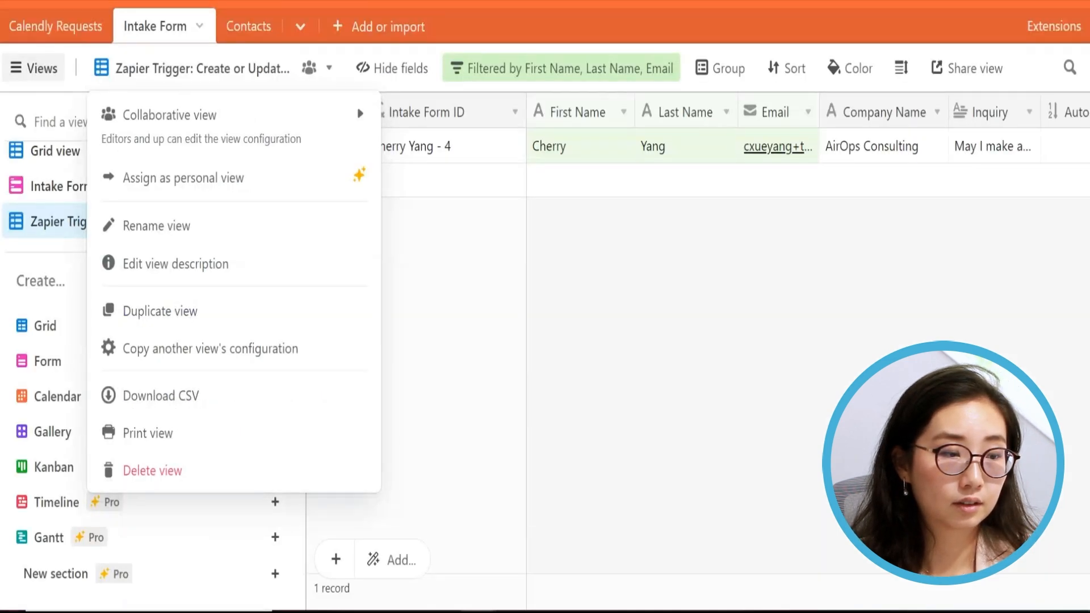
In Airtable, rename the view to "🔒🔒Zapier Trigger: Create or Update Contact🔒🔒" and widen the view list to fit the name.
left_click(19, 229)
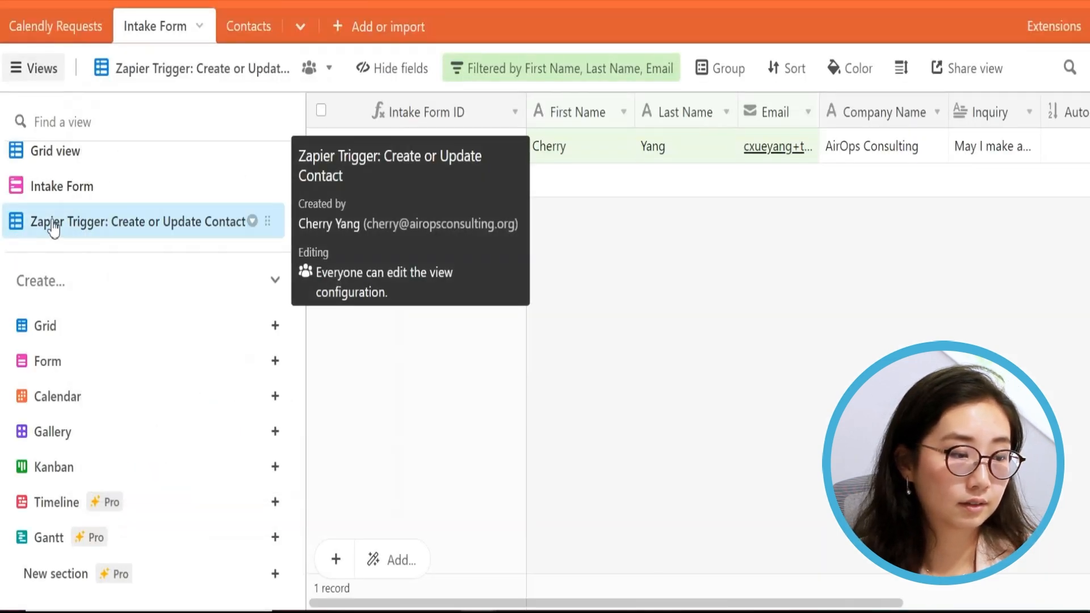
double_click(51, 222)
left_click(34, 225)
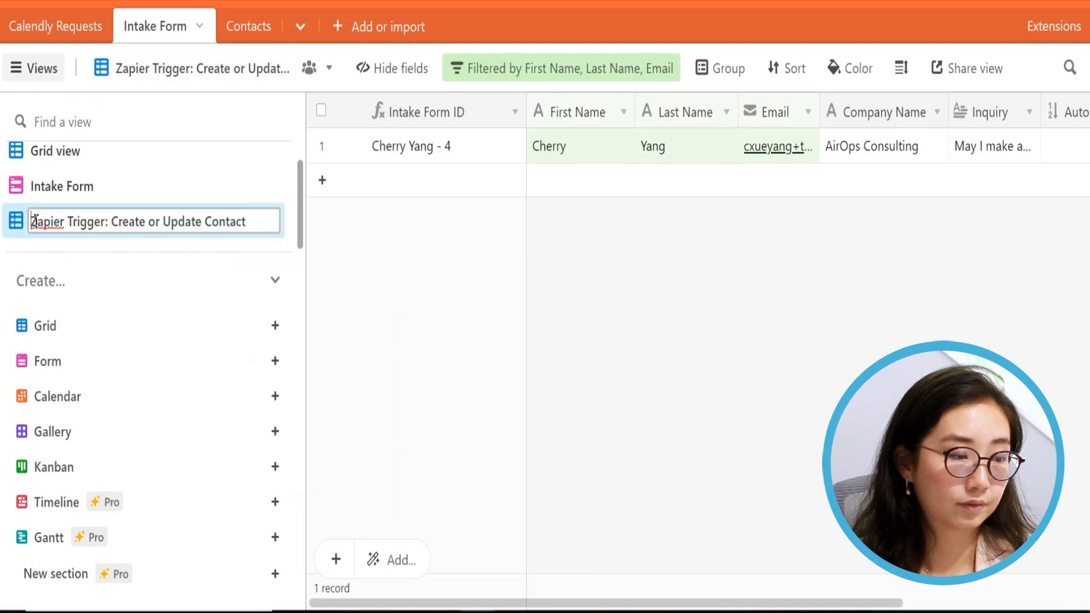
key("ctrl+v")
key("ctrl+v")
left_click(275, 221)
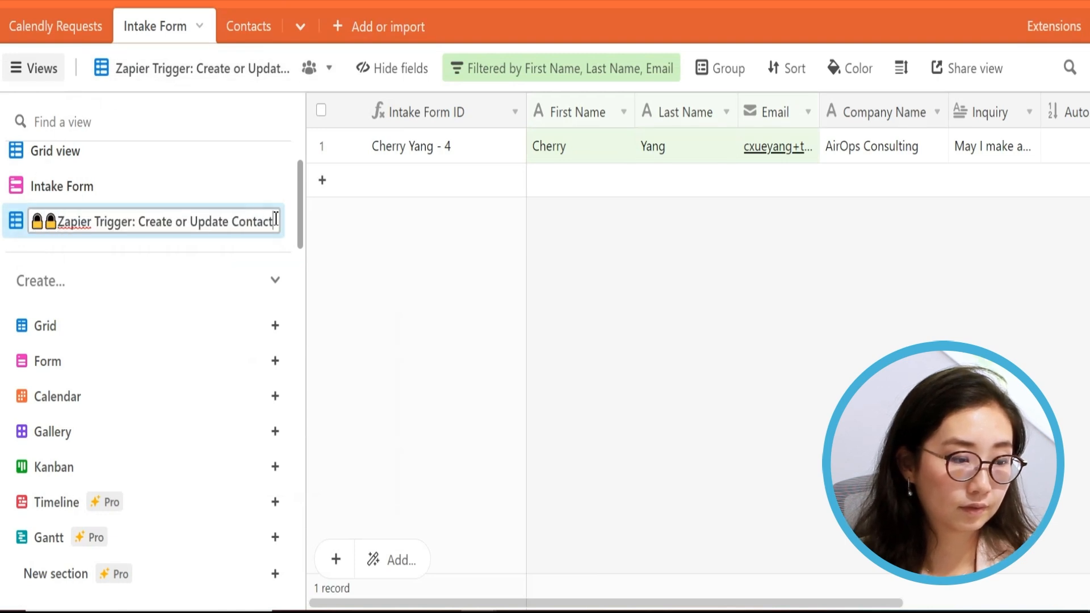
key("ctrl+v")
key("ctrl+v")
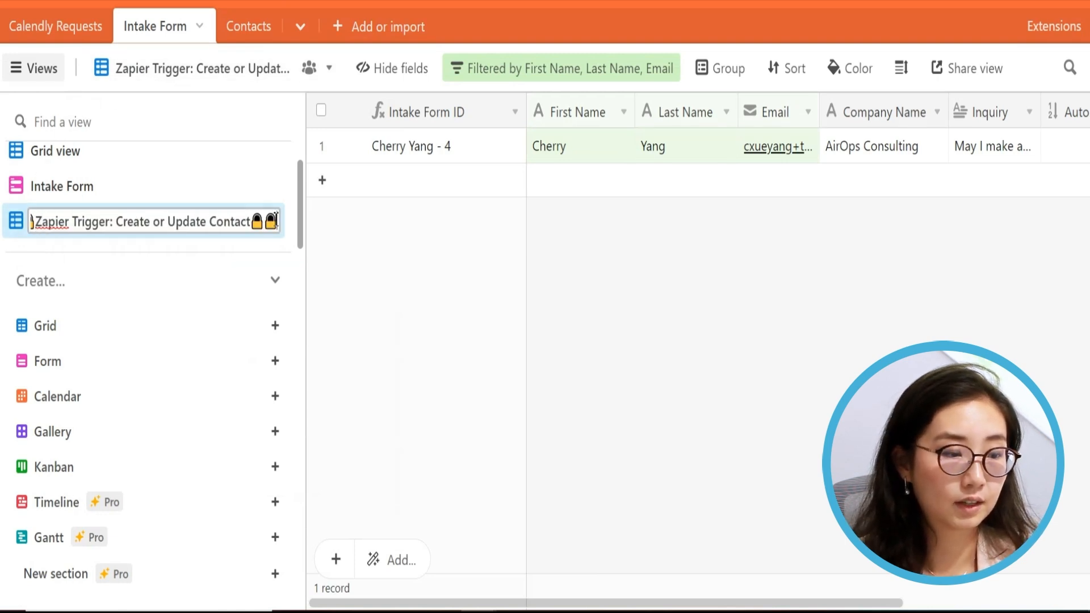
key("Return")
left_click_drag(303, 236, 370, 238)
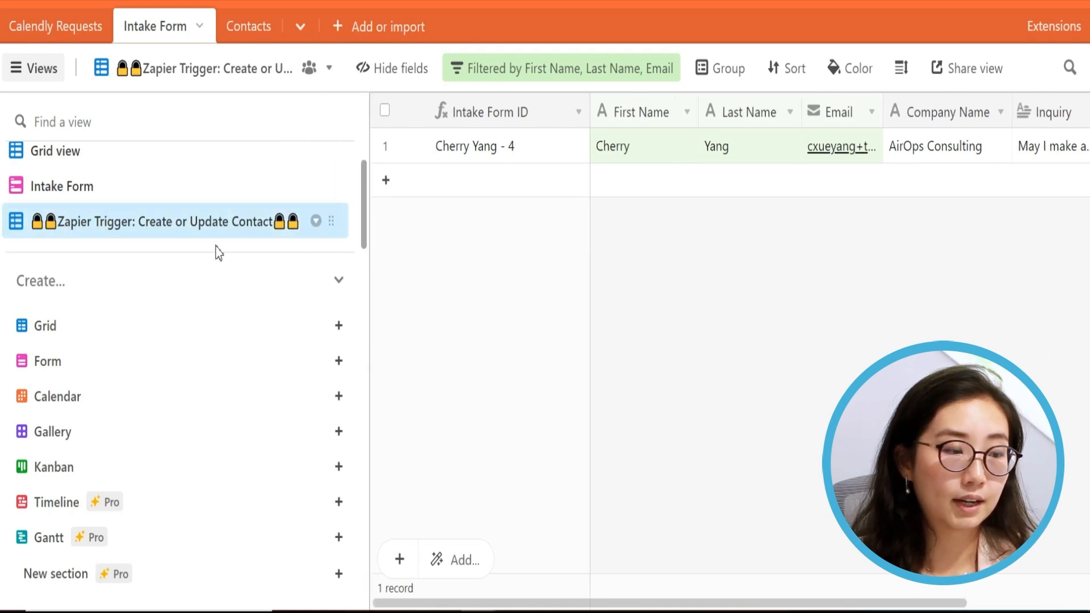
mouse_move(124, 233)
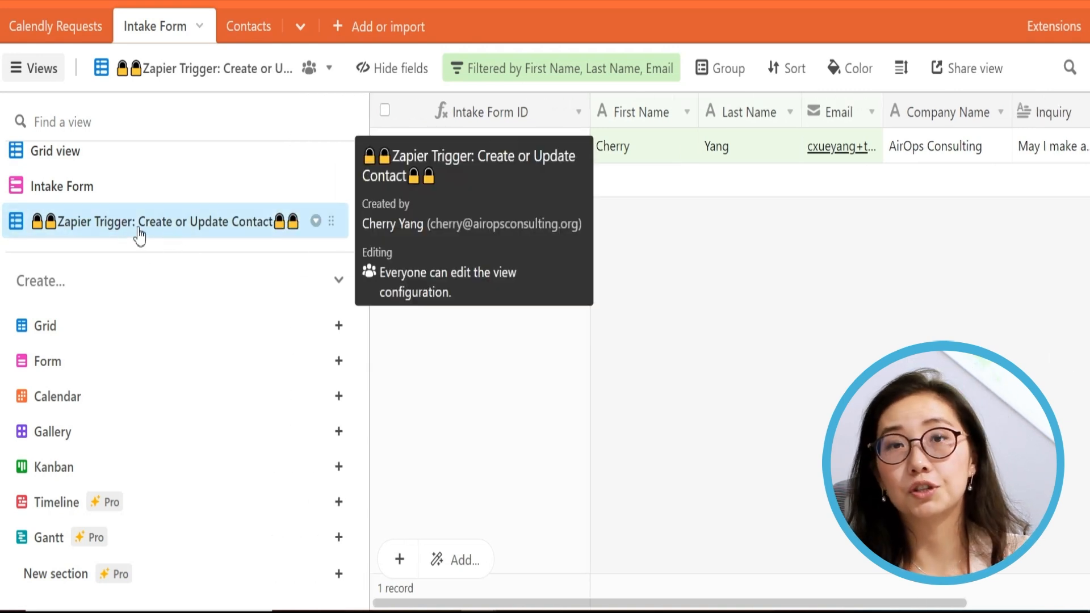